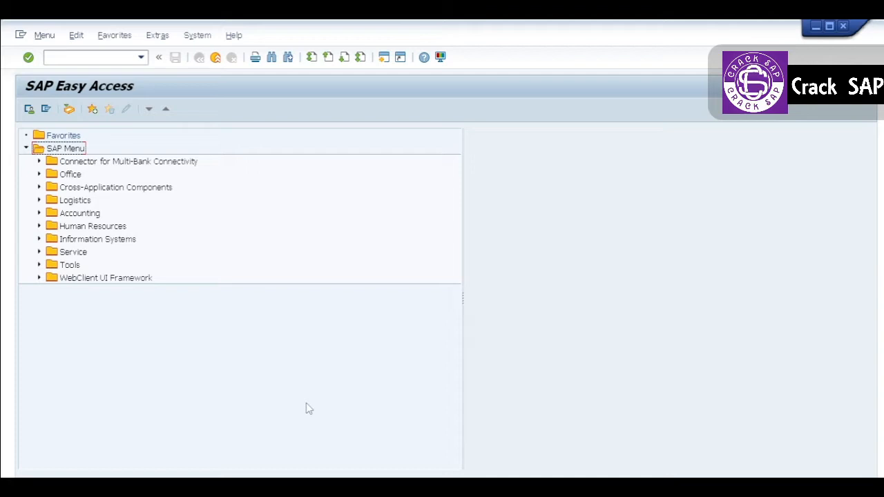
- Run transaction AS03 to display asset 60000007 in company code 1810 and show its asset values
left_click(88, 58)
type("as03")
key("Return")
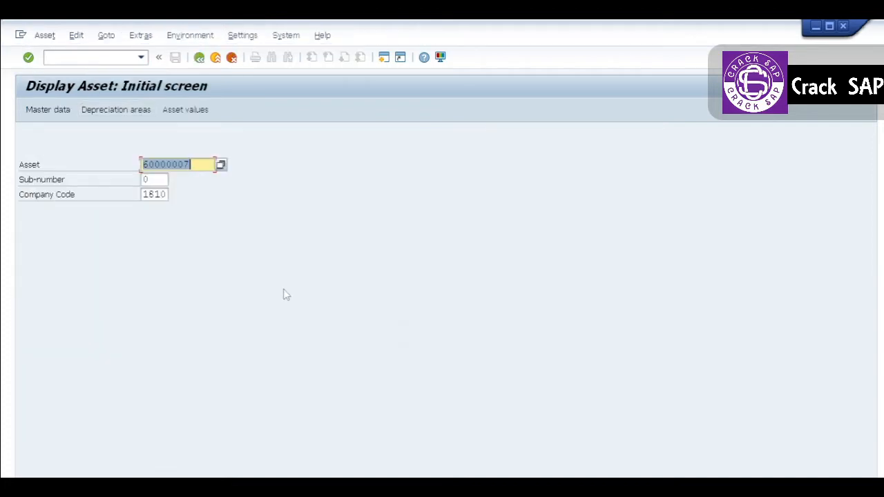
key("Return")
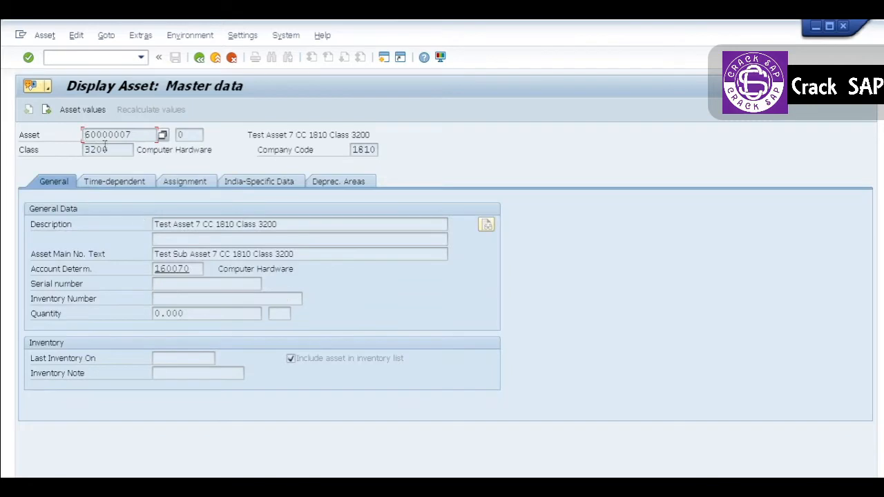
left_click(99, 112)
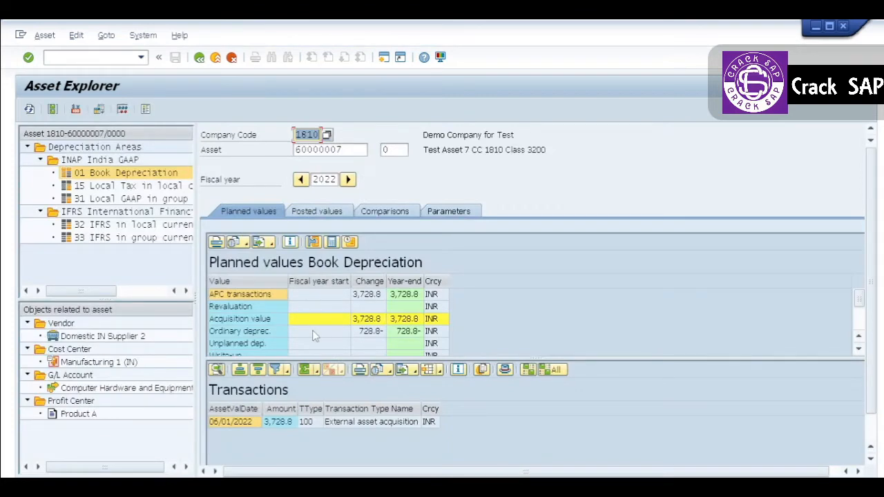
- Examine the ordinary and unplanned depreciation rows in the planned book depreciation values for fiscal year 2022
left_click(312, 330)
left_click(273, 343)
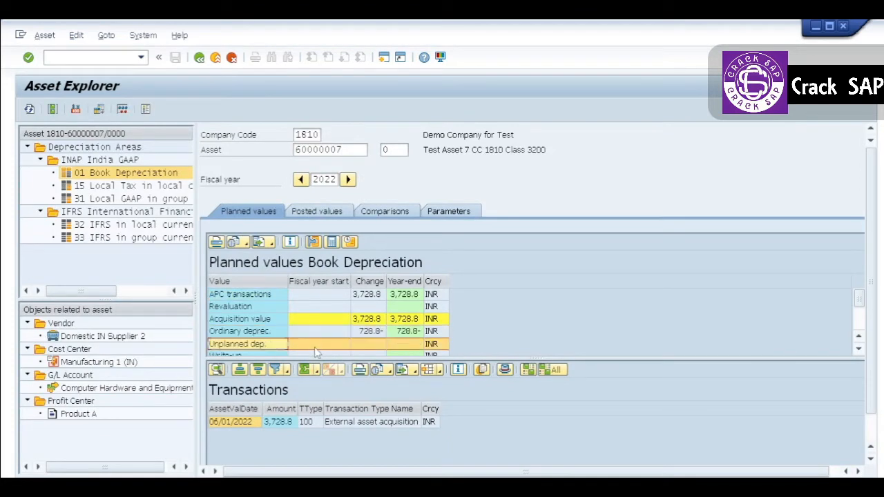
left_click(404, 346)
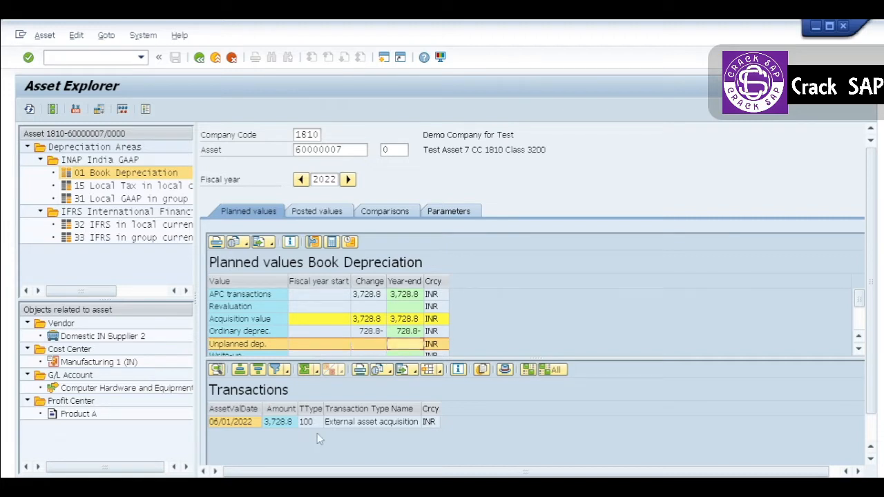
left_click(314, 346)
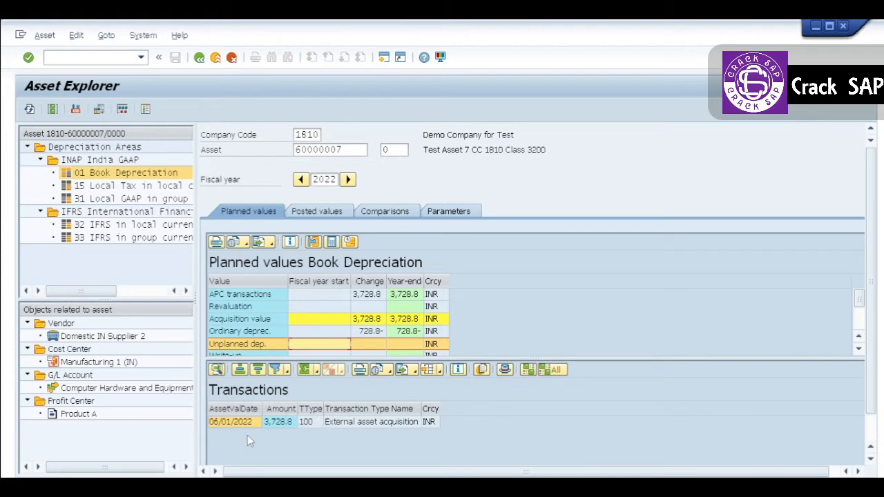
- Show the posted book depreciation values and examine the unplanned depreciation row
left_click(323, 215)
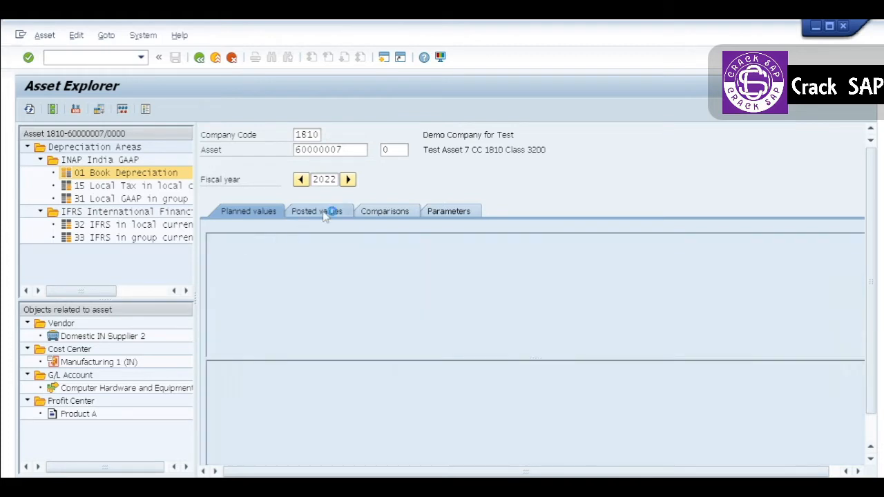
left_click(301, 345)
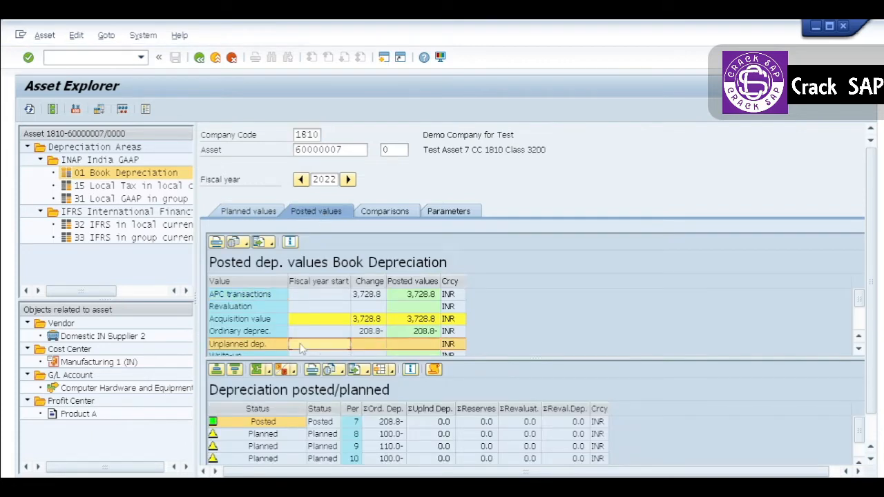
left_click(366, 347)
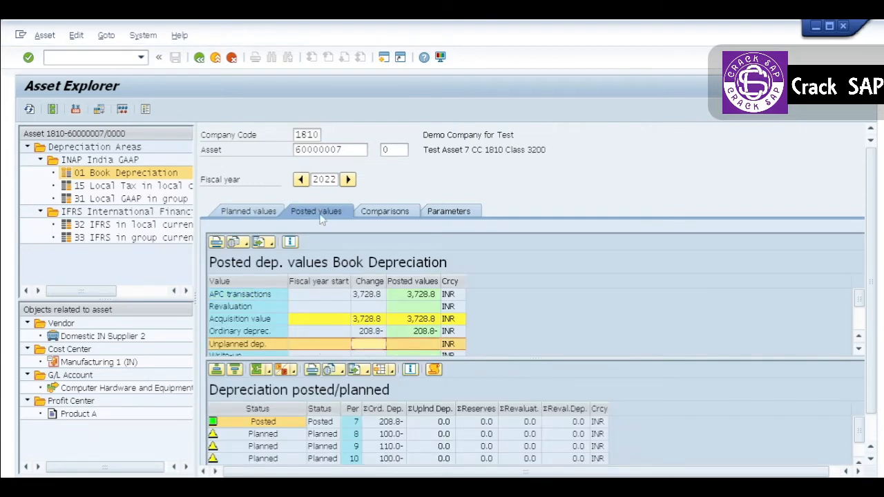
left_click(401, 347)
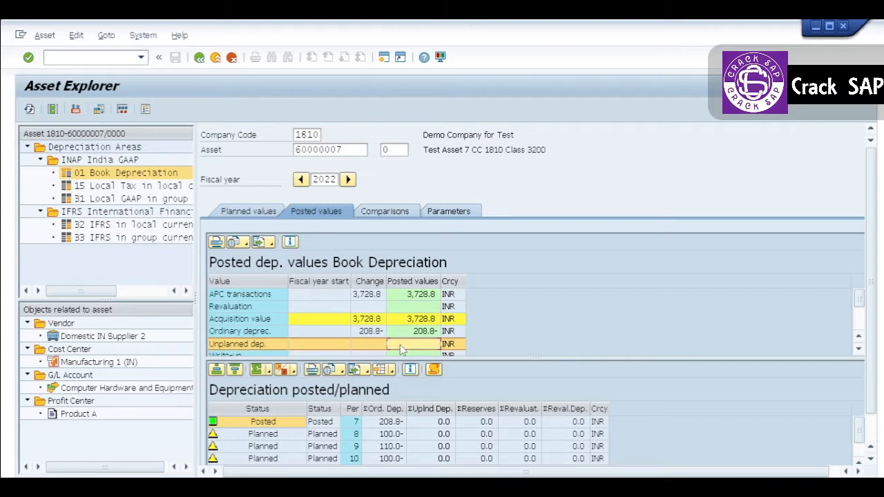
left_click(322, 346)
left_click(265, 345)
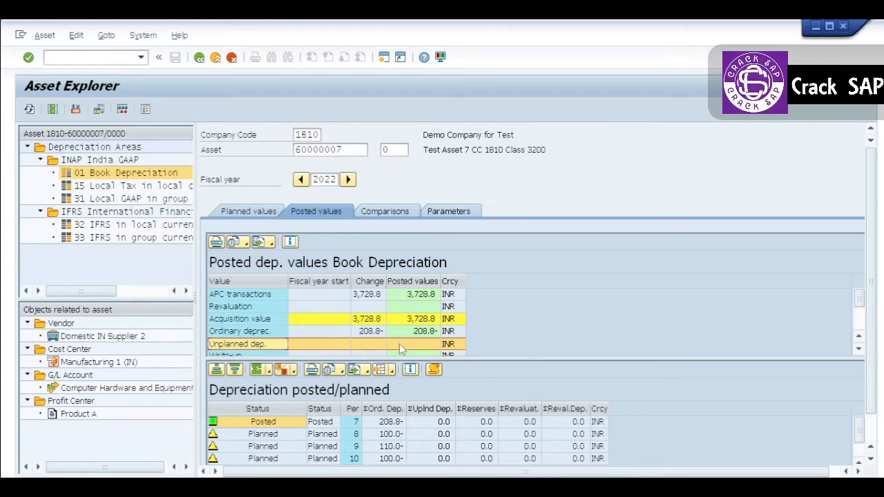
left_click(374, 346)
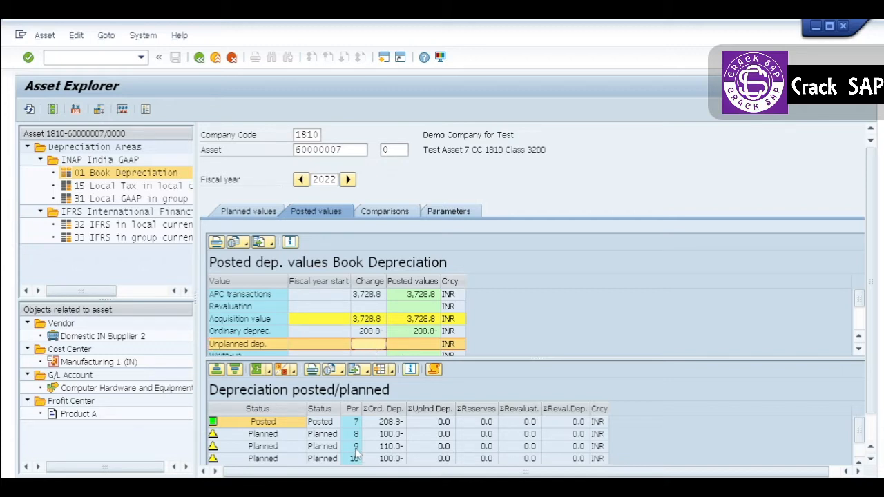
- View the posting runs behind the period 7 unplanned depreciation entry, and exit the asset display to SAP Easy Access
double_click(437, 423)
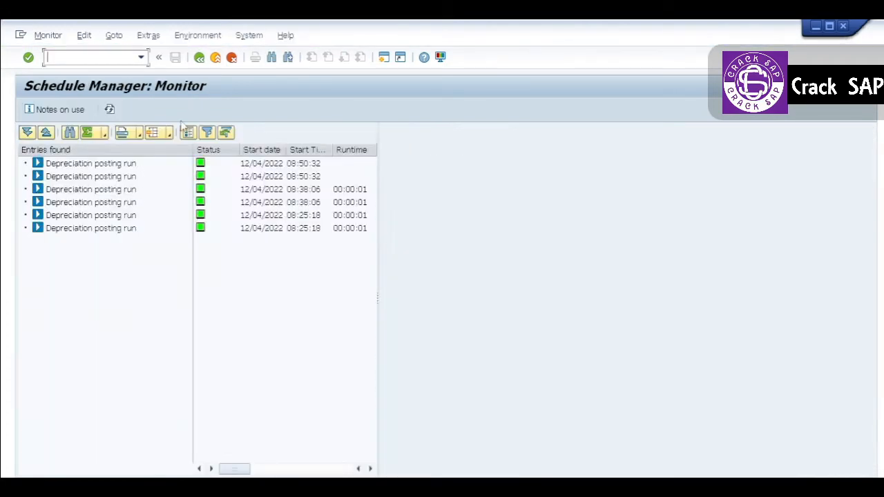
left_click(199, 57)
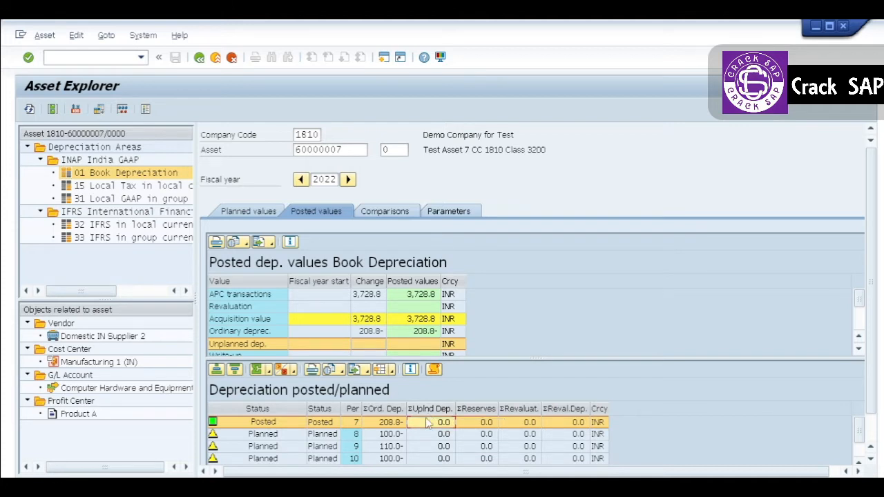
left_click(215, 57)
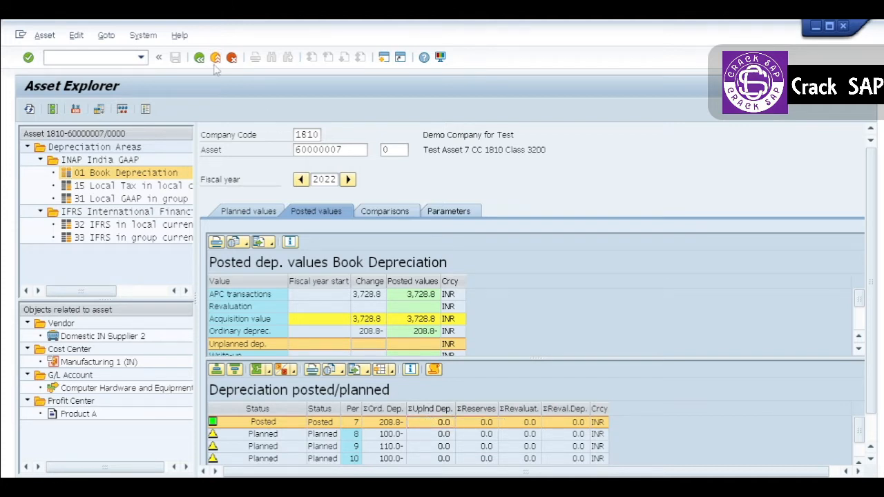
left_click(214, 60)
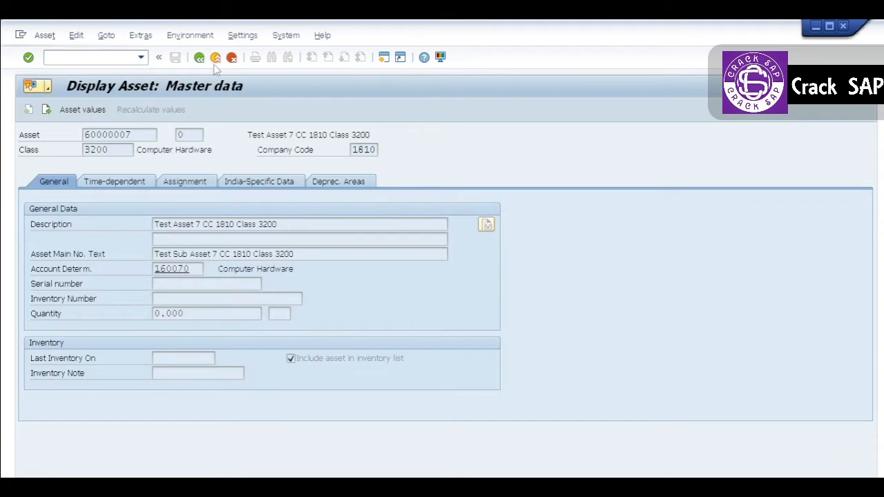
- Start transaction ABAA to post unplanned depreciation for an asset
left_click(75, 59)
type("A")
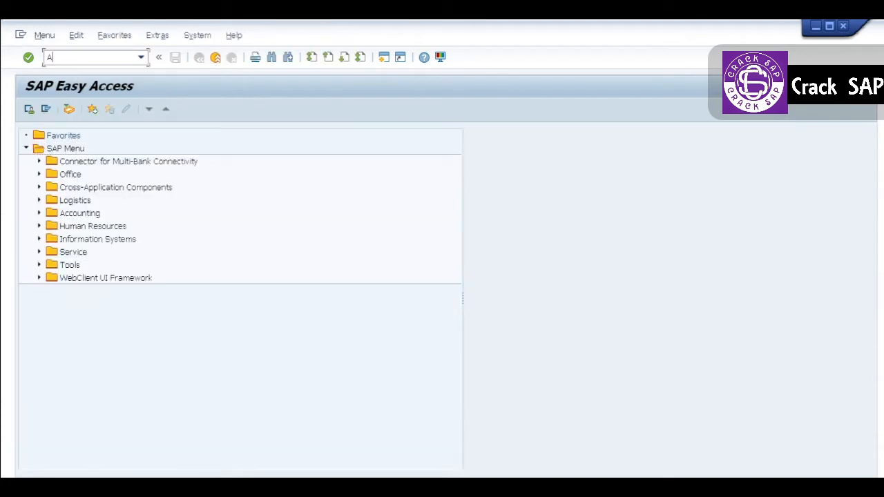
type("BAA")
key("Return")
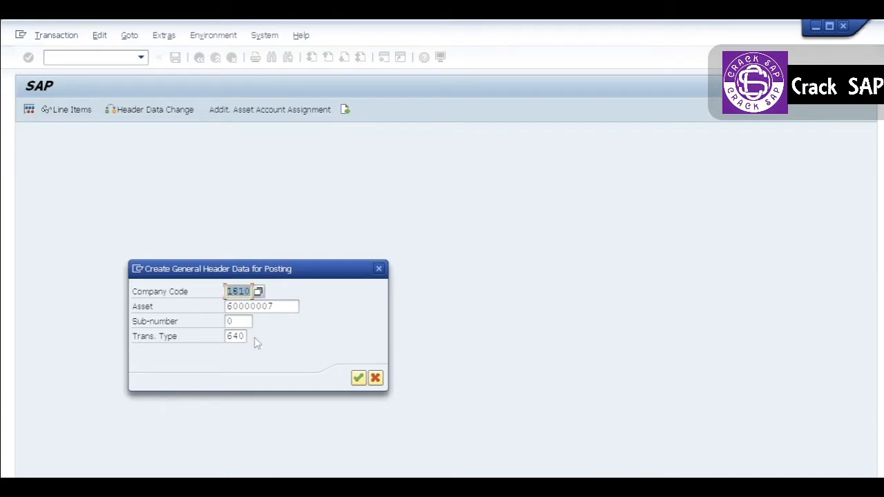
- Set the transaction type to 650 for asset 60000007 and proceed to the unplanned depreciation entry
key("Return")
left_click(240, 336)
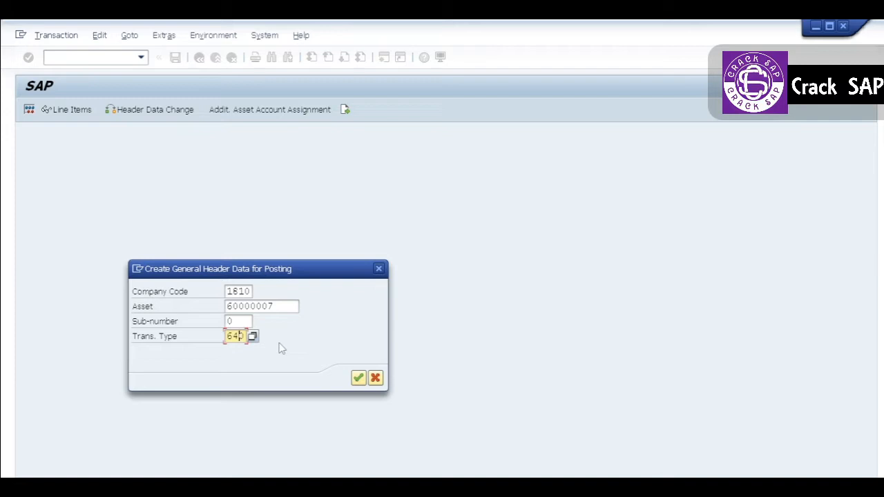
key("BackSpace")
key("BackSpace")
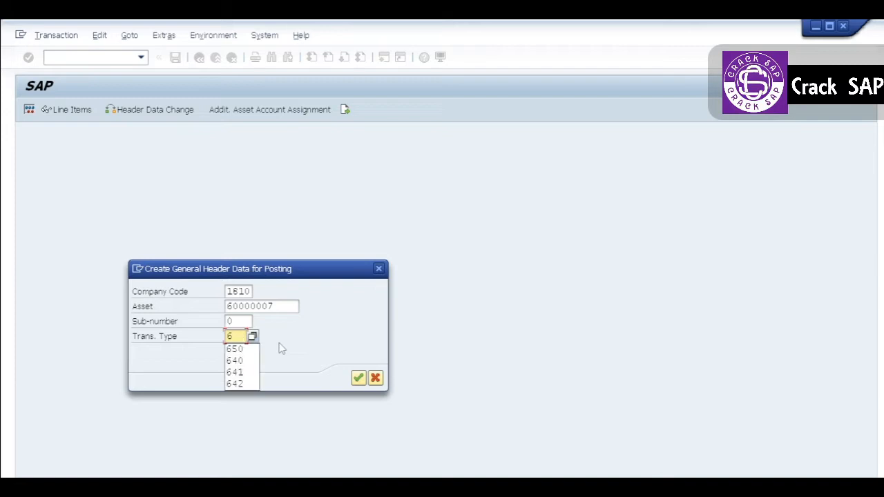
type("50")
key("Return")
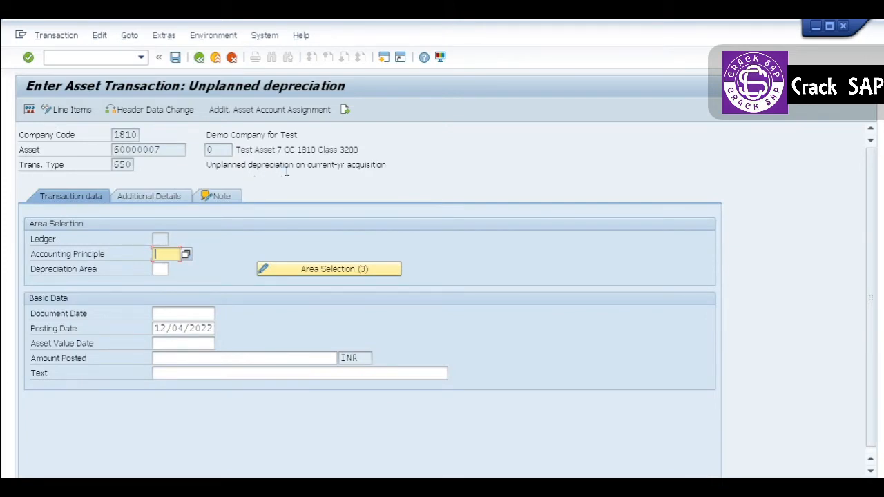
left_click(364, 164)
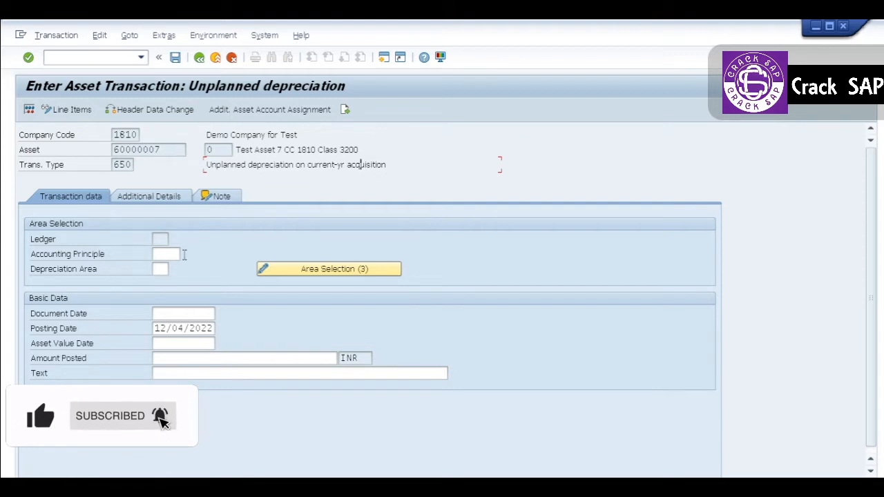
left_click(168, 254)
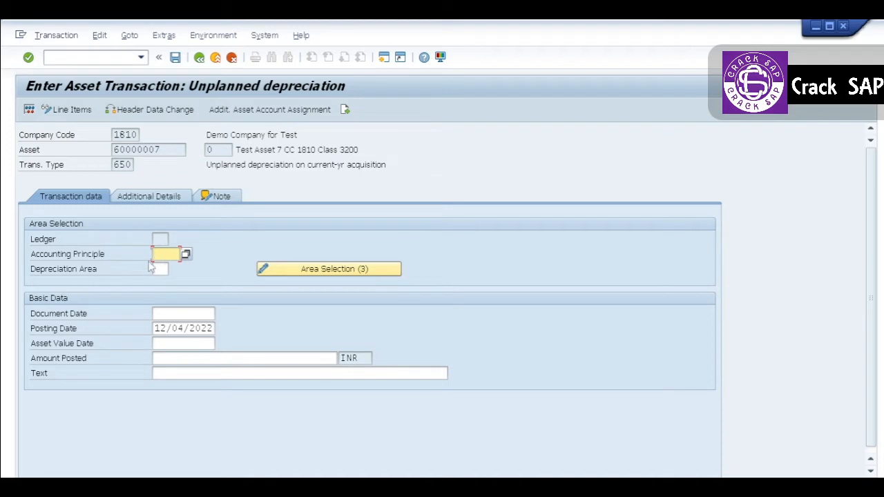
left_click(157, 269)
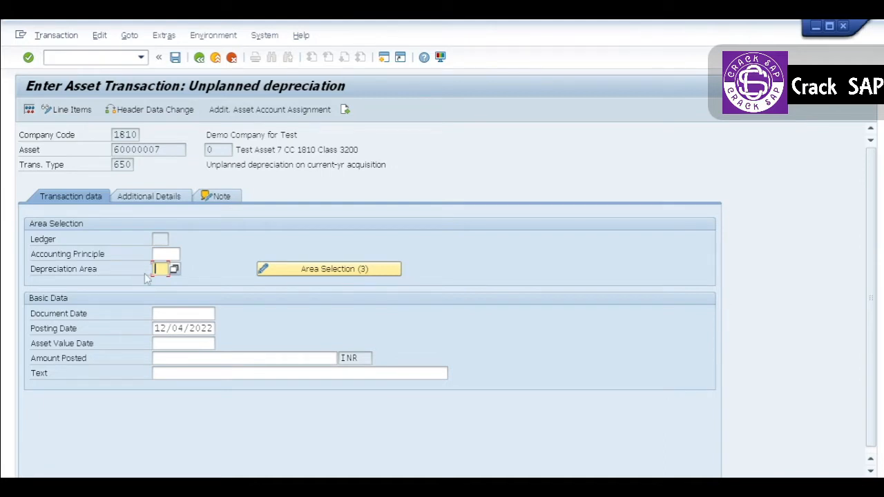
- Set the document date, posting date and asset value date to 07312022
left_click(160, 314)
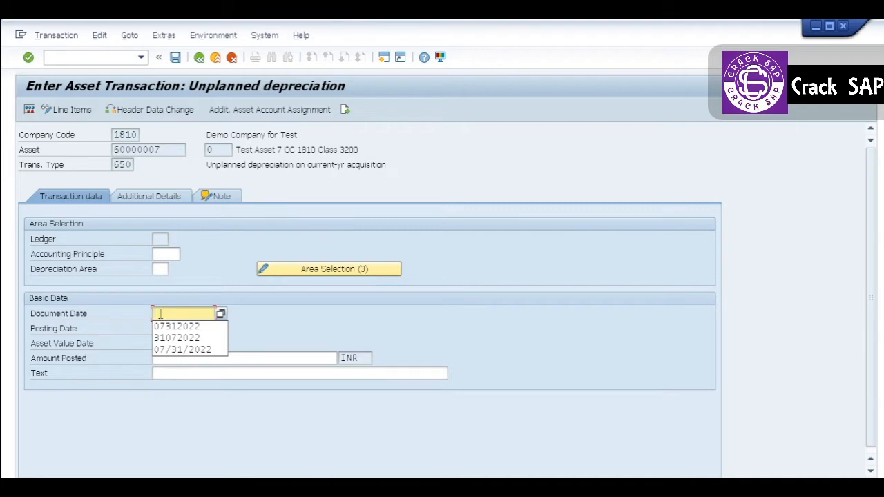
left_click(173, 327)
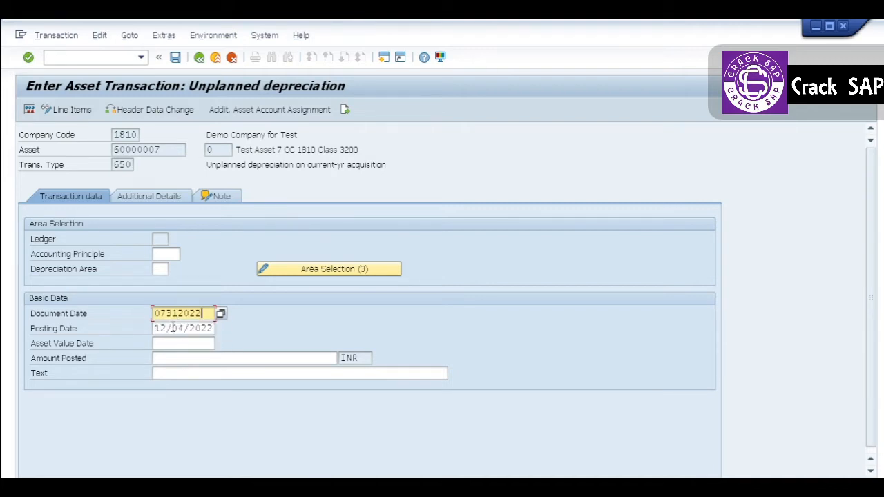
key("ctrl+a")
key("ctrl+c")
key("Tab")
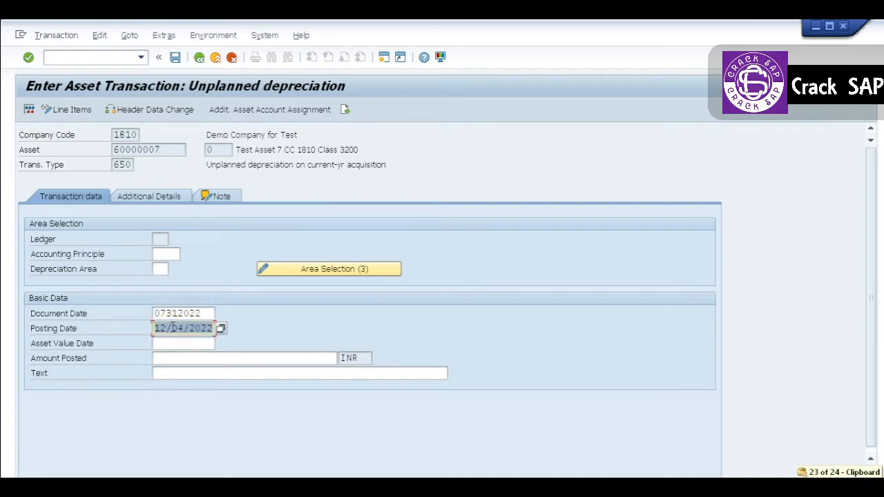
key("ctrl+v")
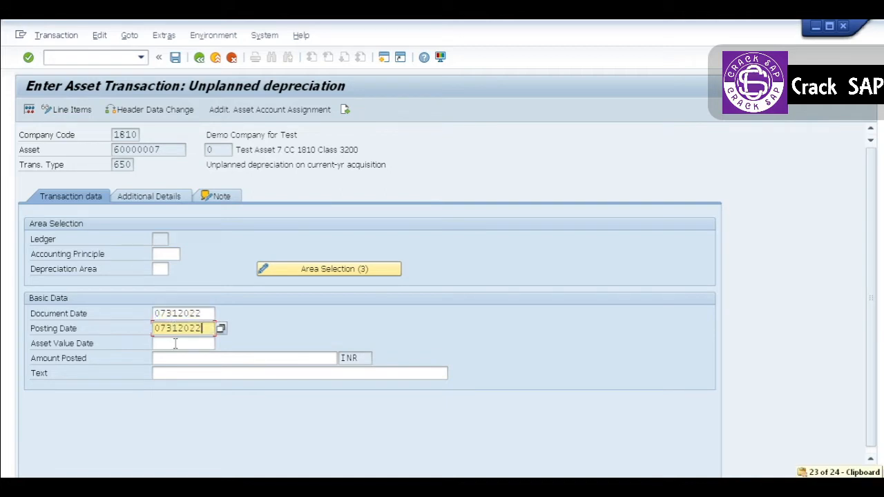
left_click(174, 344)
key("ctrl+v")
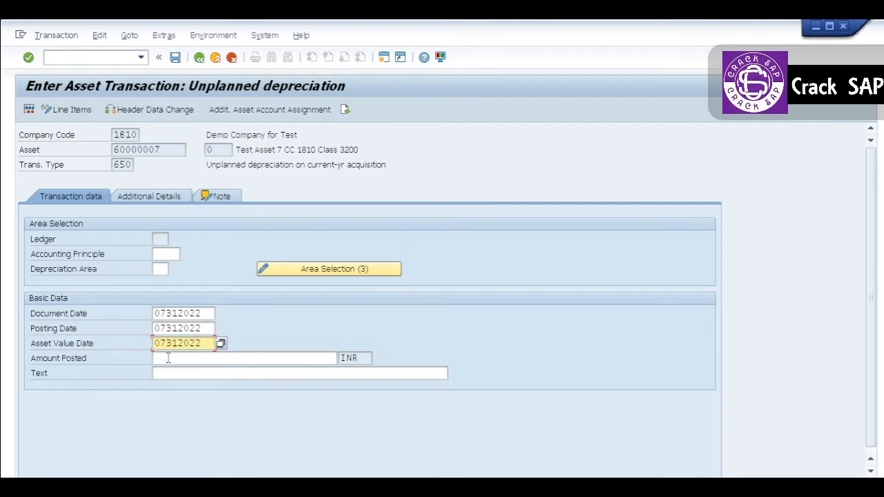
- Enter 200 INR as the amount posted with the text "Unplanced Depreciatin", and validate the entries
left_click(168, 358)
type("2")
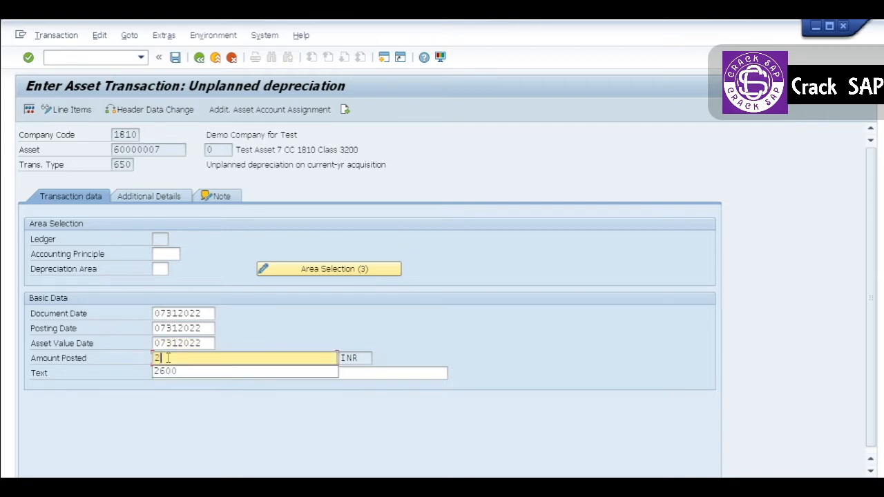
type("00")
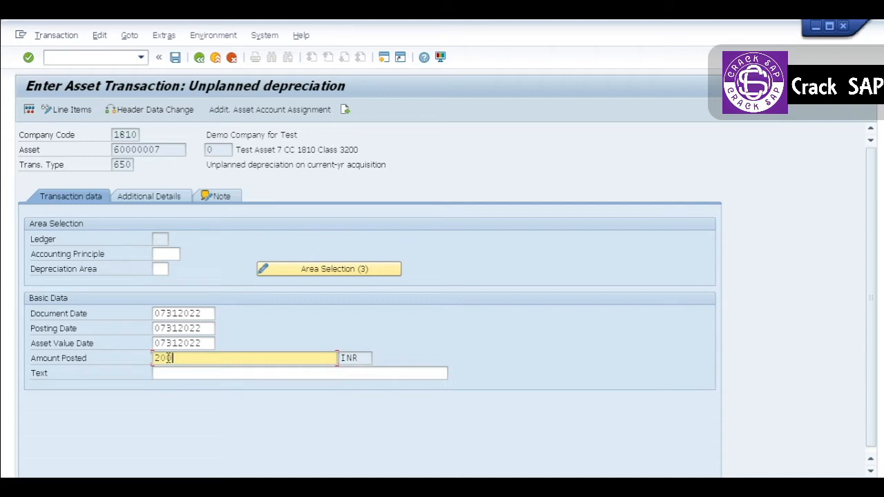
left_click(173, 373)
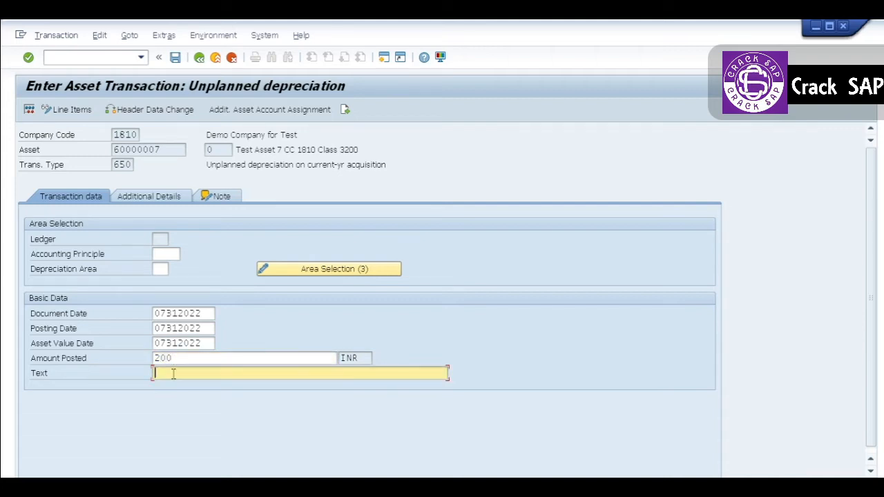
type("U")
key("Down")
key("Return")
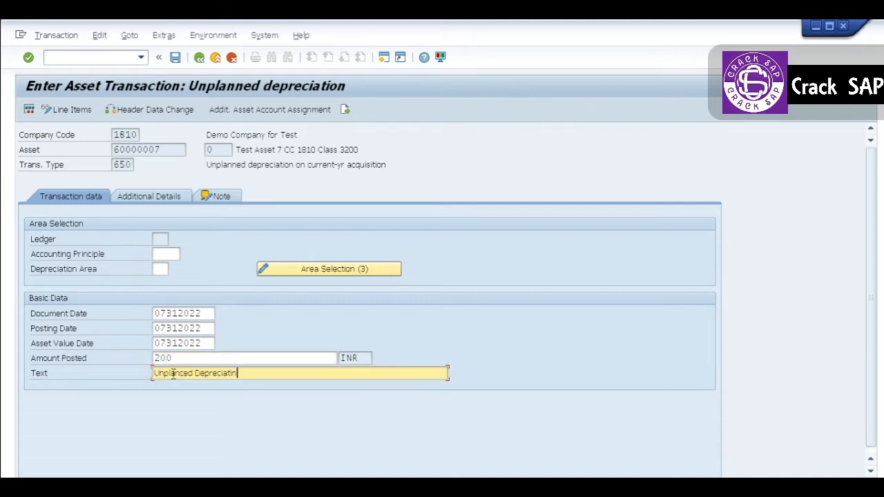
key("Return")
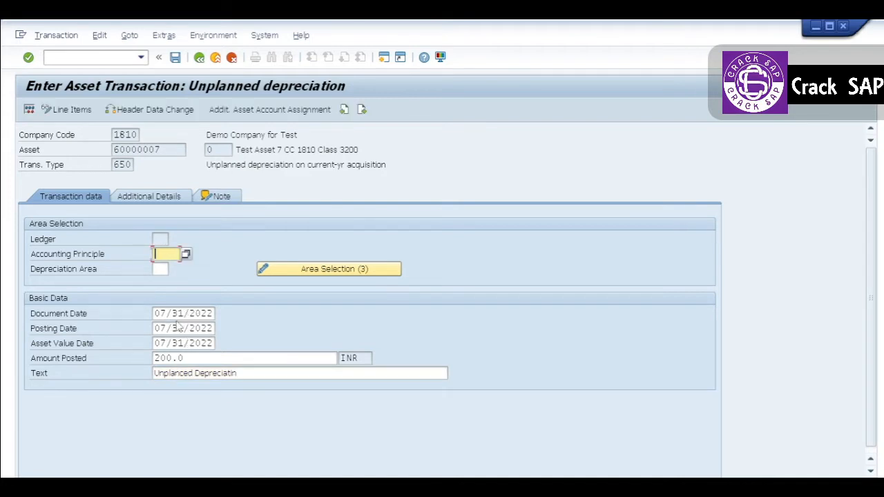
- Review the additional details and the line items per depreciation area of the unplanned depreciation entry
left_click(153, 197)
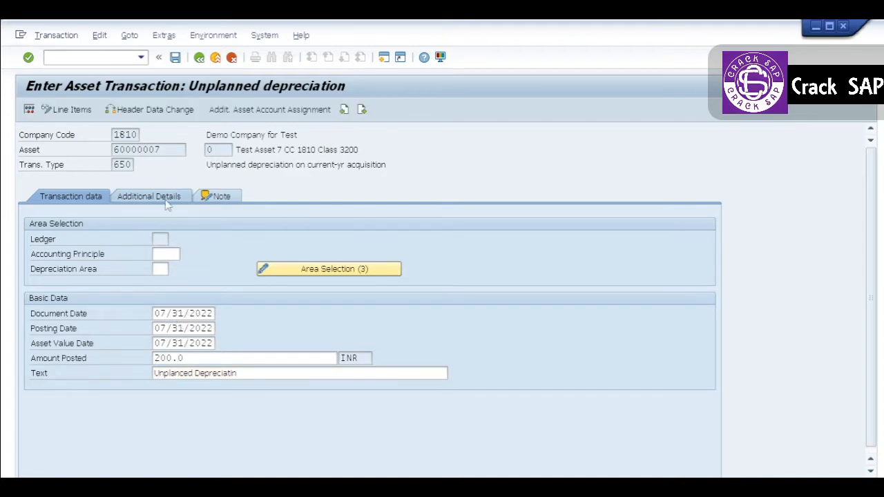
left_click(88, 198)
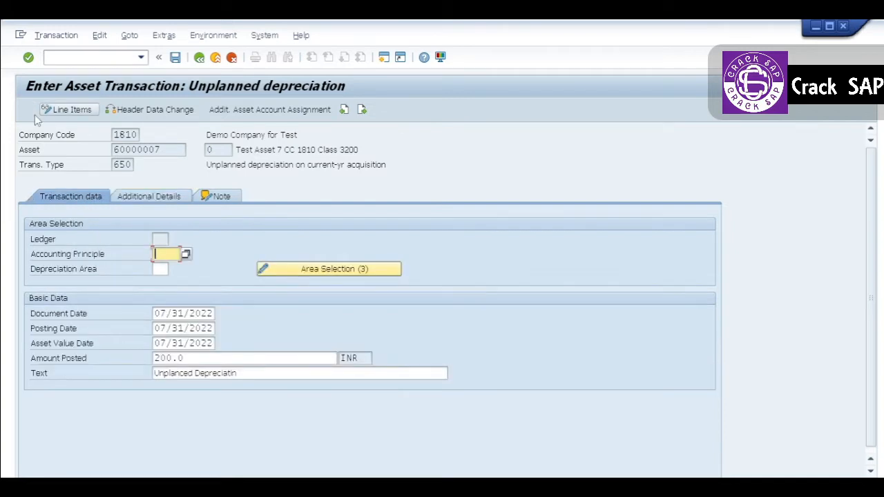
left_click(69, 110)
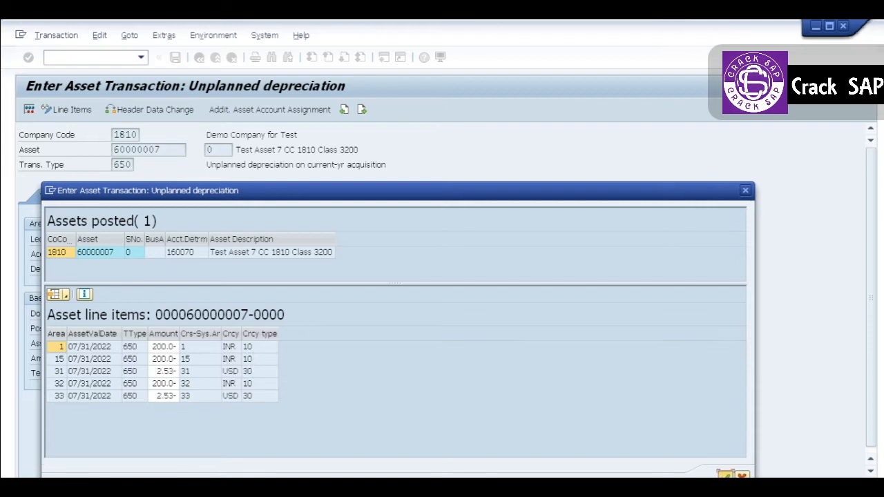
left_click(724, 476)
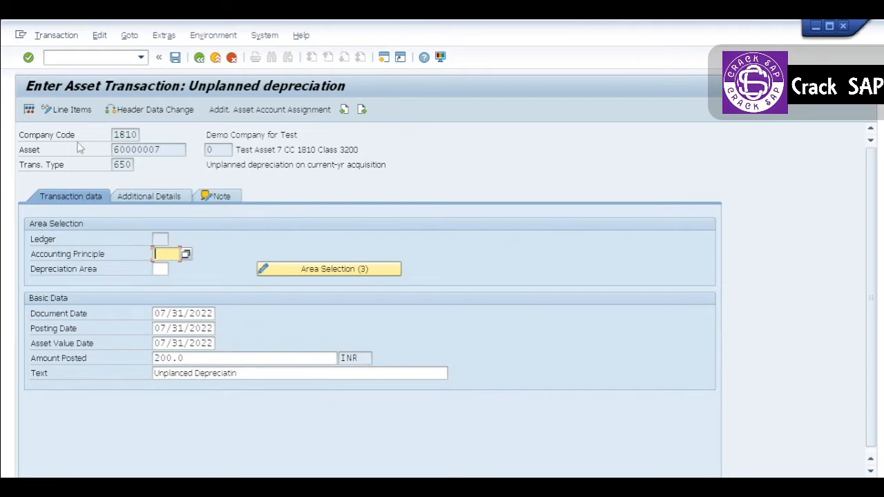
- Post the unplanned depreciation for the asset, acknowledge the posting messages, and return to the SAP Easy Access screen
left_click(175, 58)
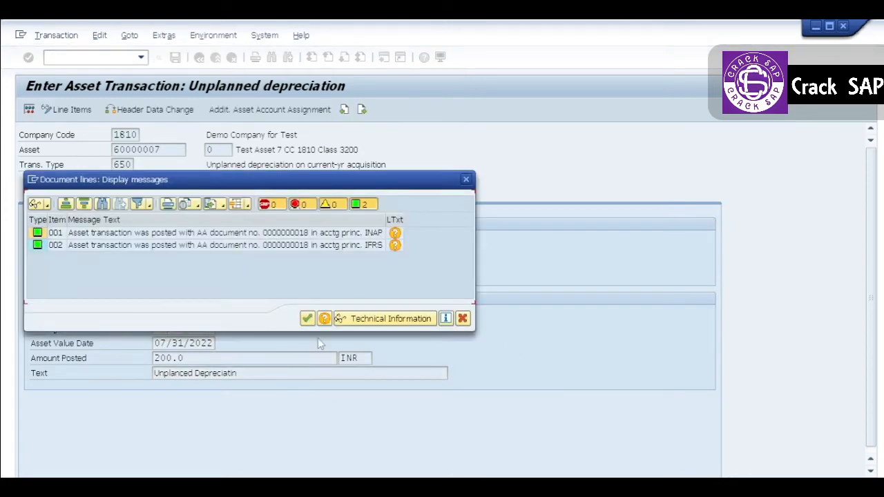
left_click(308, 318)
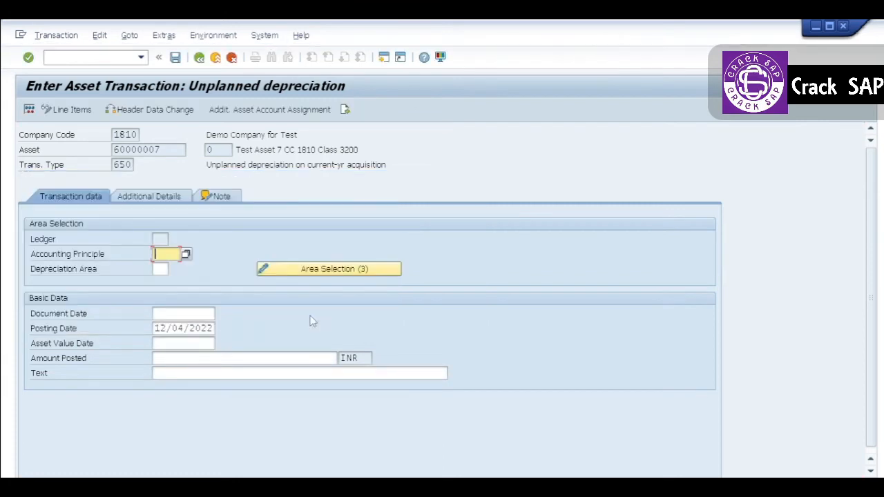
left_click(215, 58)
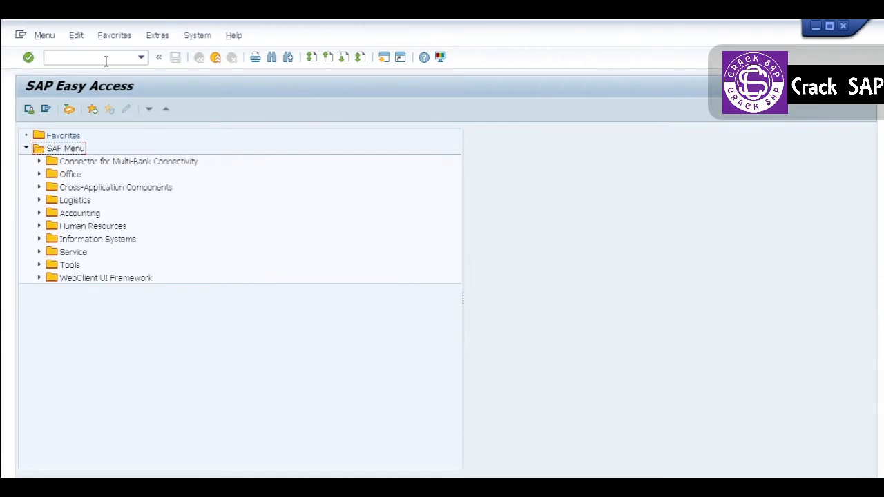
- Display the asset values of asset 60000007 and check the unplanned depreciation in the planned values and transactions
left_click(95, 58)
type("AS03")
key("Return")
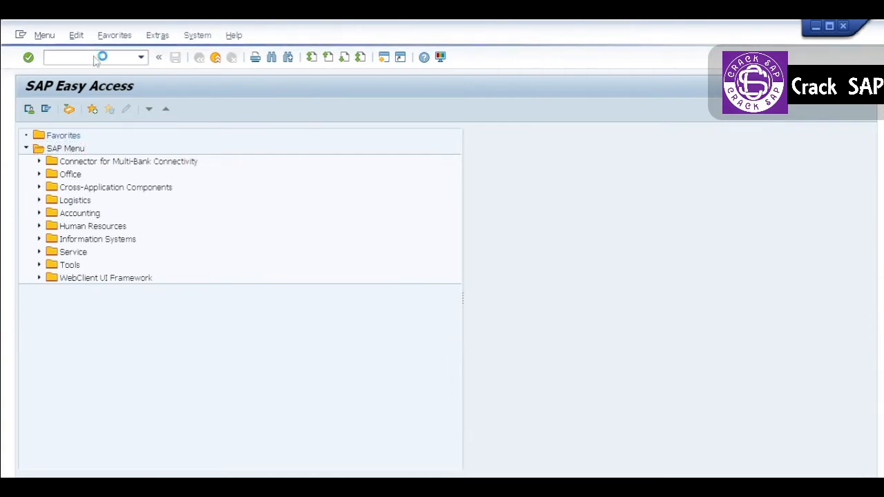
key("Return")
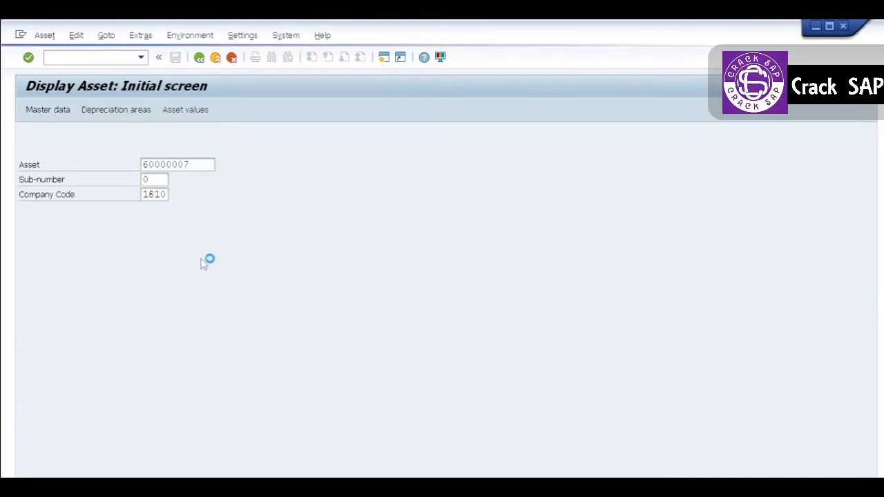
left_click(71, 108)
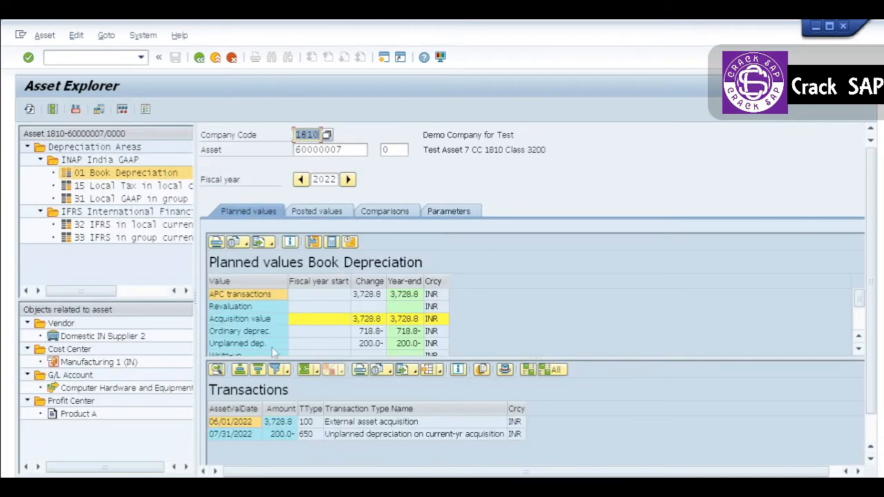
left_click(270, 348)
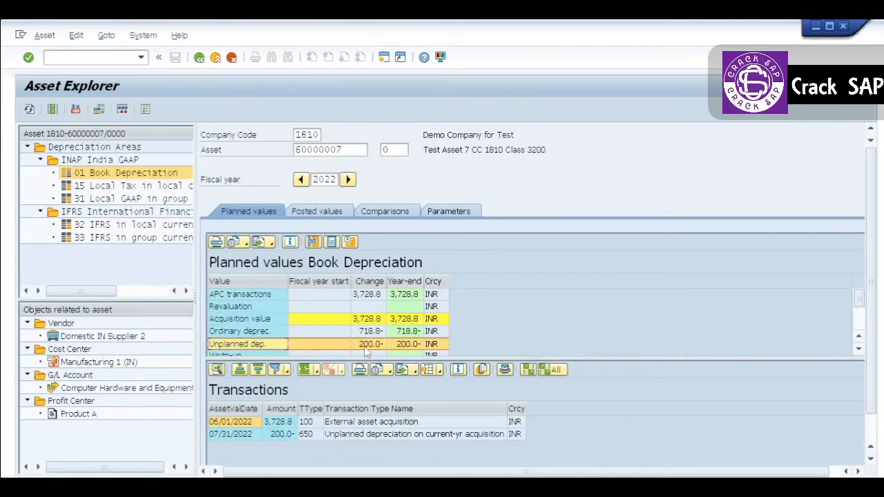
left_click(249, 434)
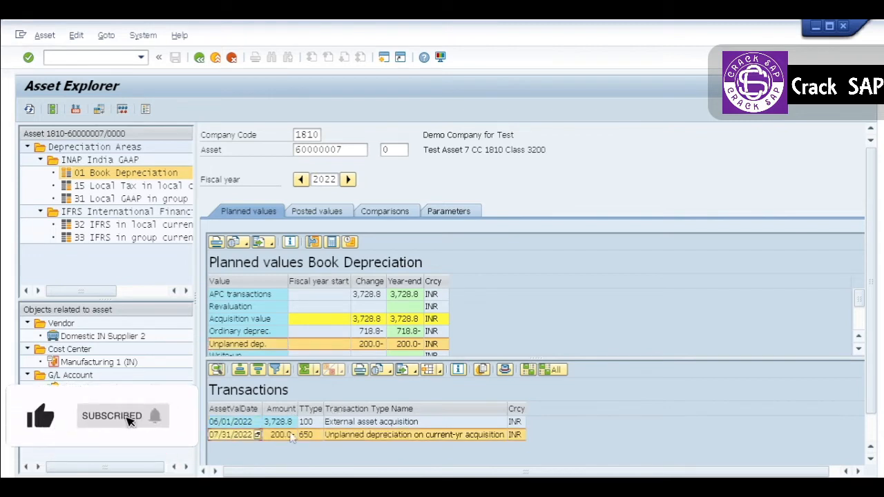
- Check the unplanned depreciation row in the asset's posted values for Book Depreciation
left_click(325, 211)
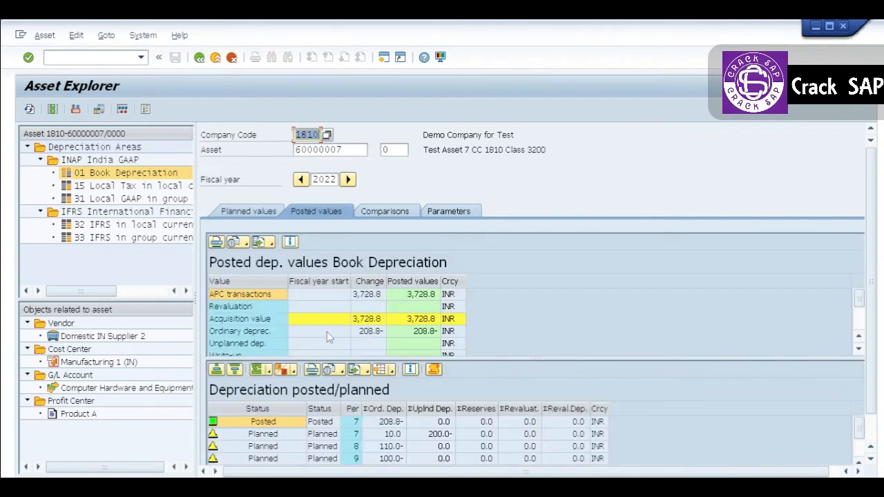
left_click(317, 343)
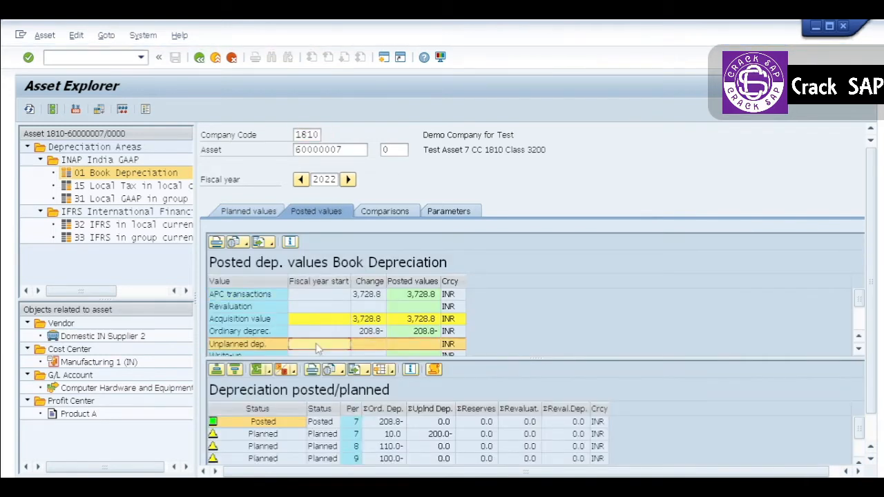
left_click(363, 343)
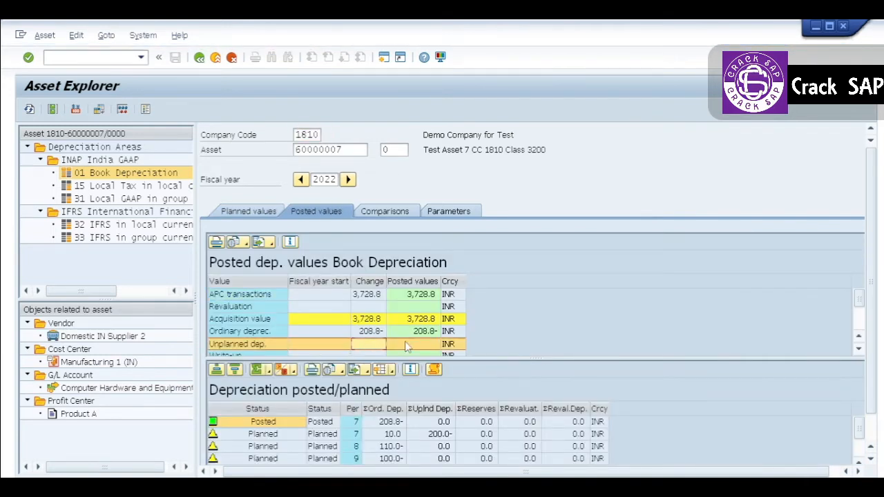
left_click(405, 341)
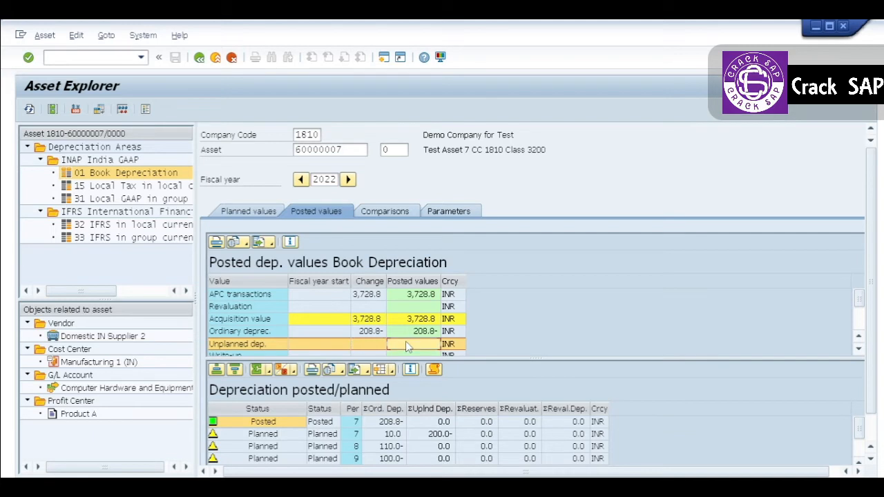
- Examine the posting run behind period 7's posted depreciation, compare the period's posted and planned rows, and return to SAP Easy Access
left_click(391, 422)
double_click(391, 423)
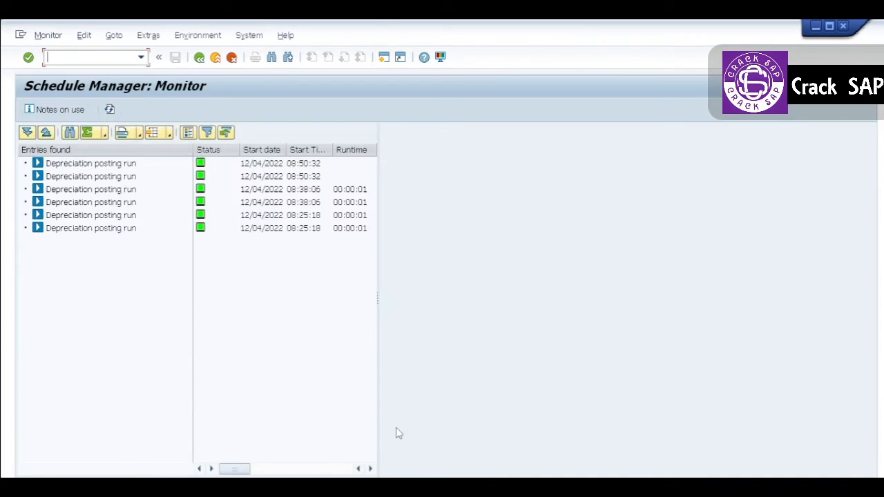
key("F3")
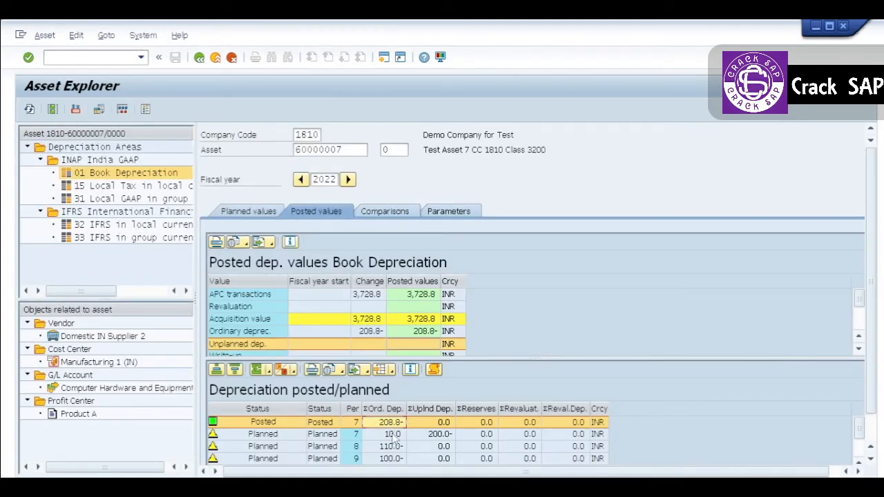
left_click(393, 435)
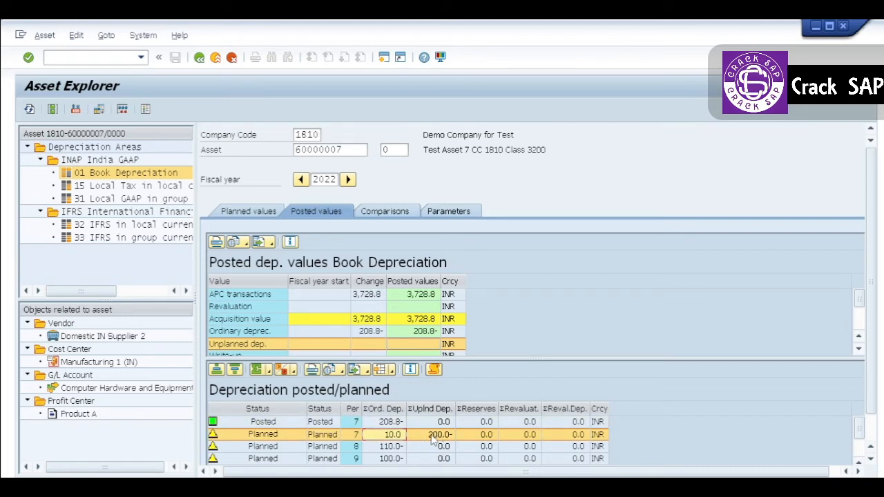
left_click(428, 424)
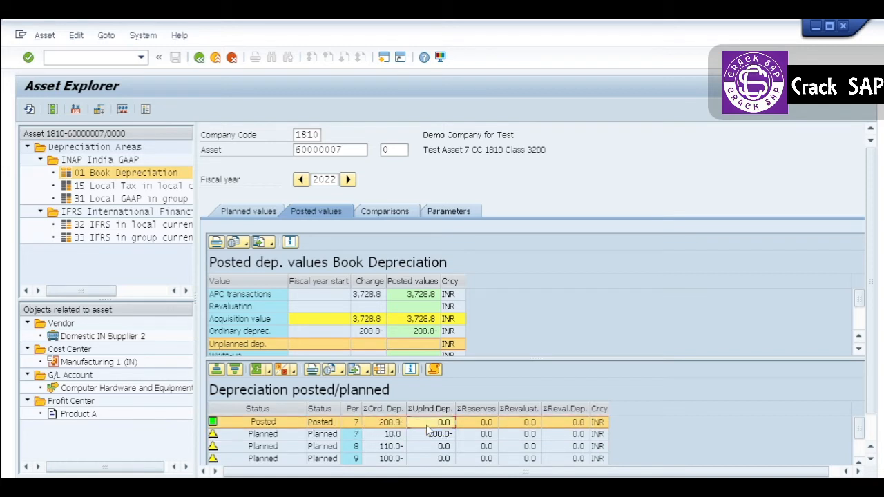
left_click(199, 57)
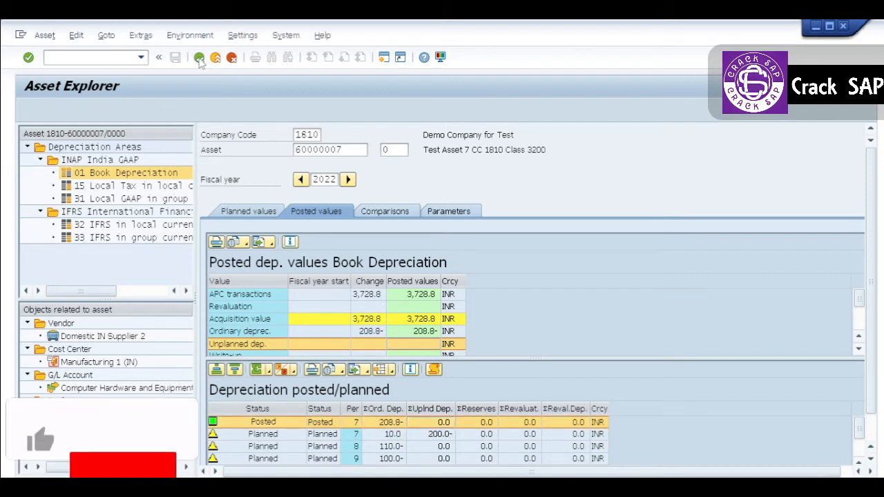
left_click(198, 58)
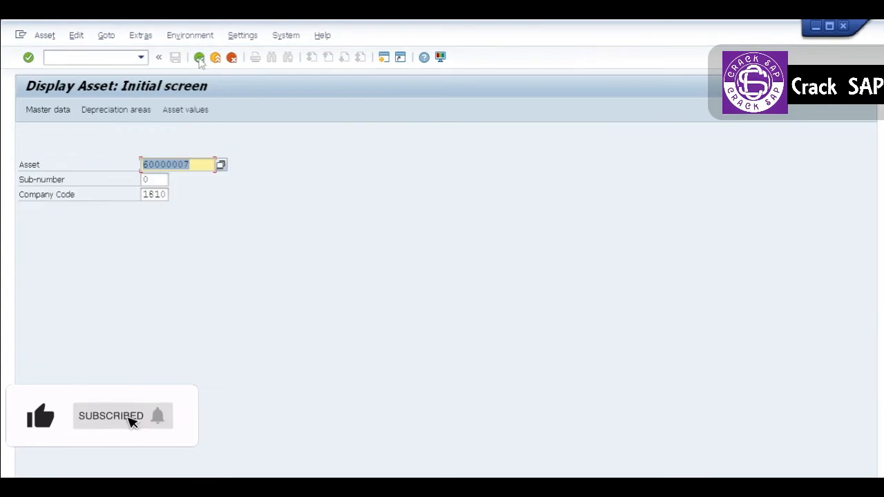
left_click(199, 58)
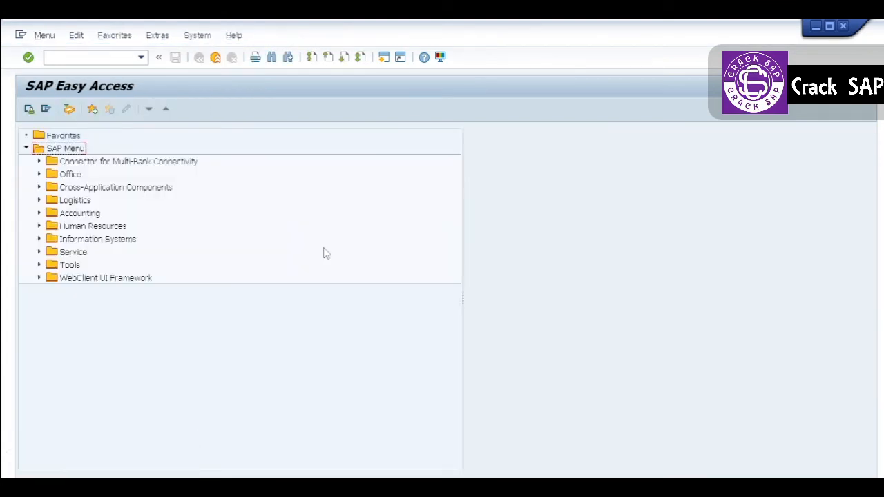
- Start the Depreciation Posting Run for company code 1810, fiscal year 2022, period 7, and execute it as a test run
left_click(73, 57)
key("Return")
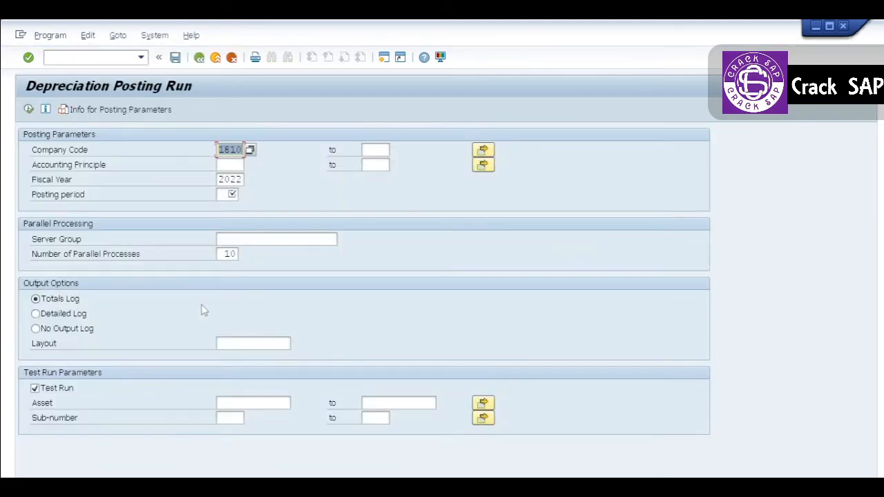
left_click(228, 195)
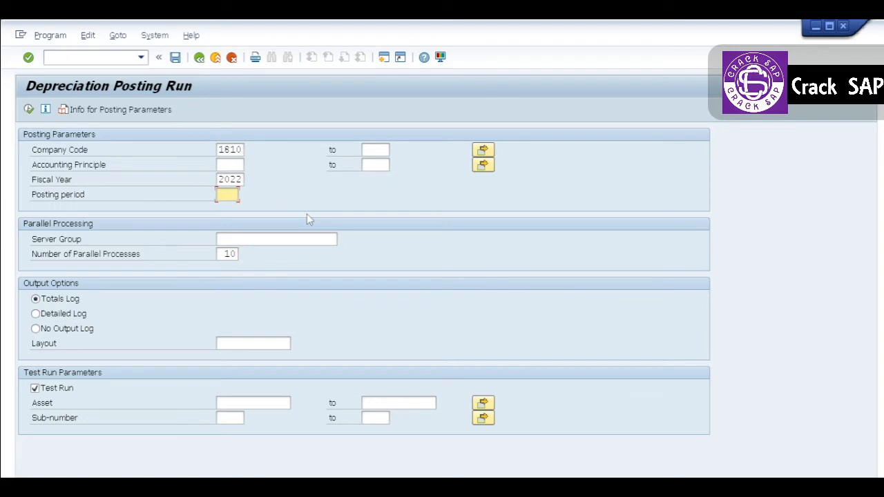
type("7")
left_click(28, 110)
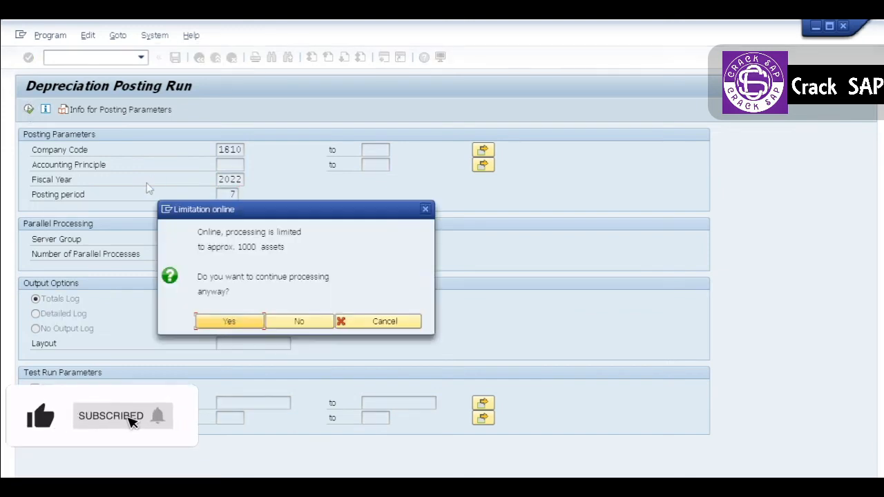
left_click(257, 324)
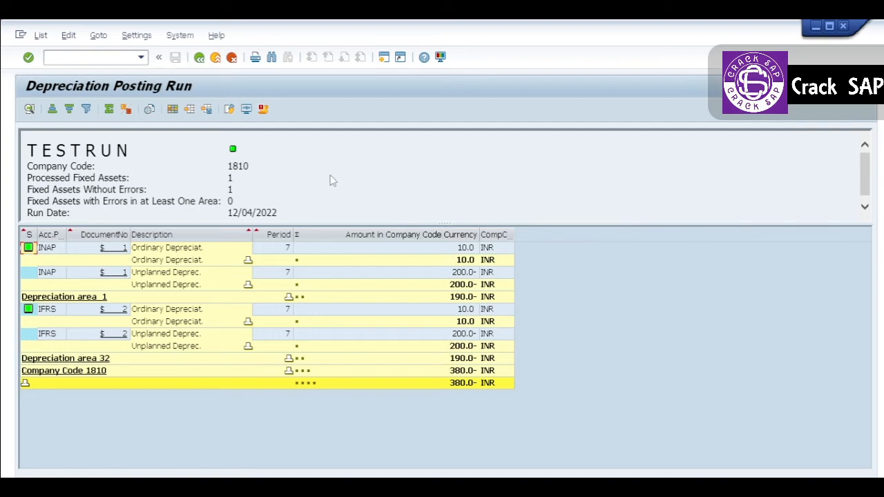
- Return to the posting parameters, switch the output to Detailed Log, and execute the test run again
left_click(199, 63)
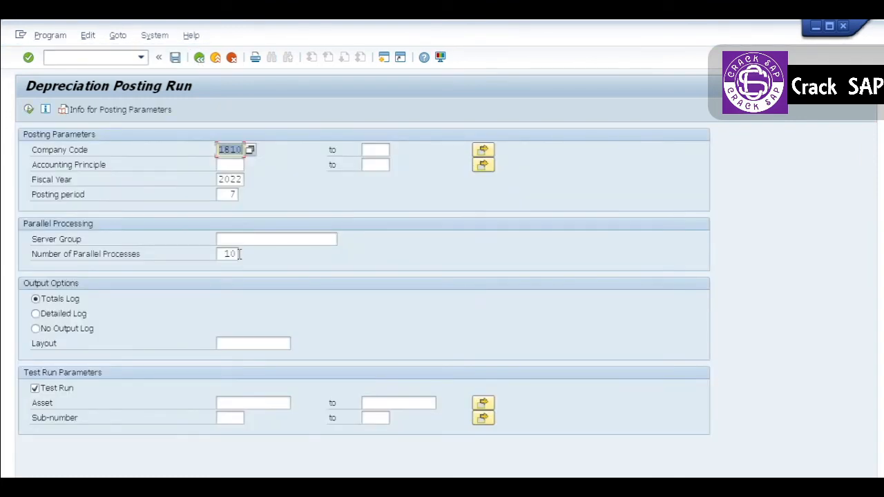
left_click(77, 315)
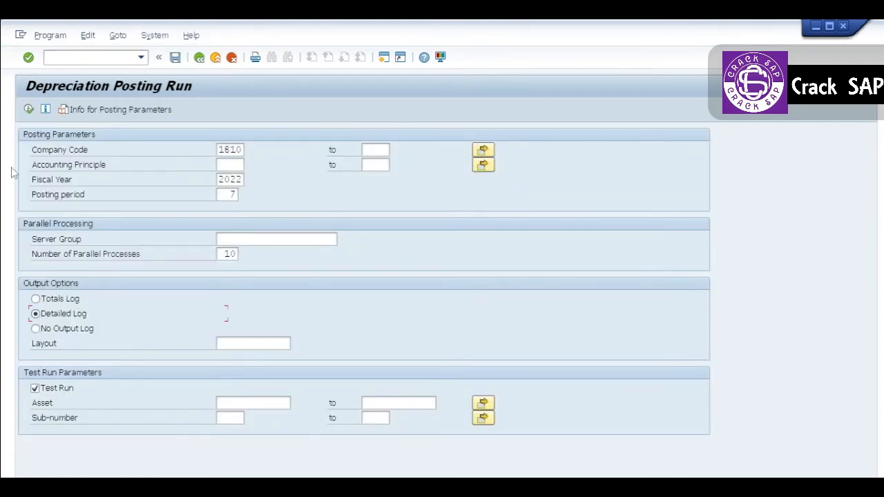
left_click(28, 109)
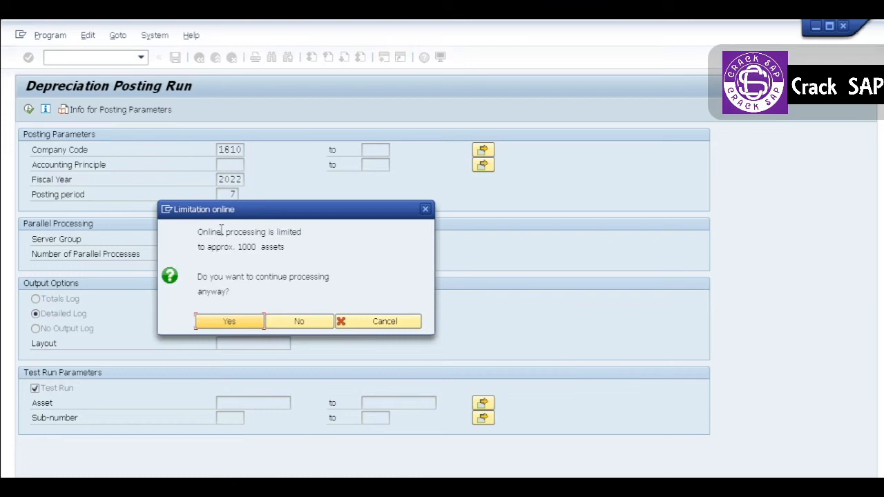
left_click(256, 325)
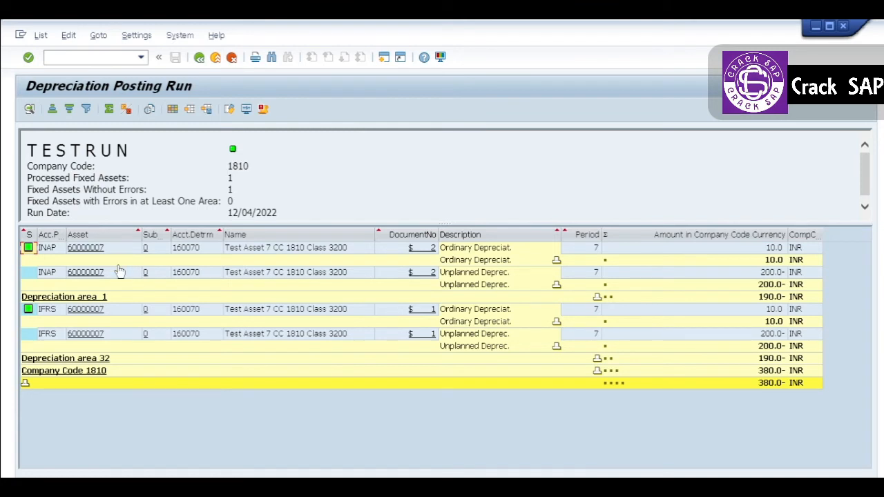
- Return to the posting parameters, turn off Test Run, and schedule the depreciation run as a background job with immediate start
left_click(199, 58)
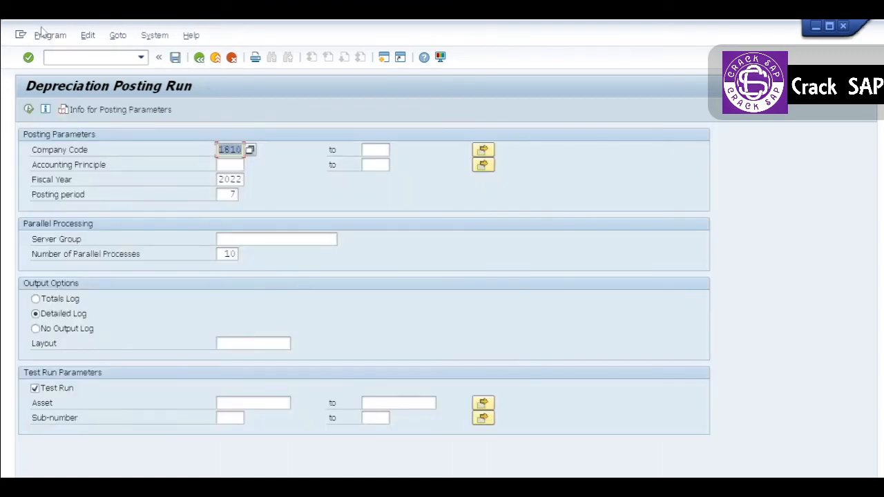
left_click(35, 389)
left_click(50, 35)
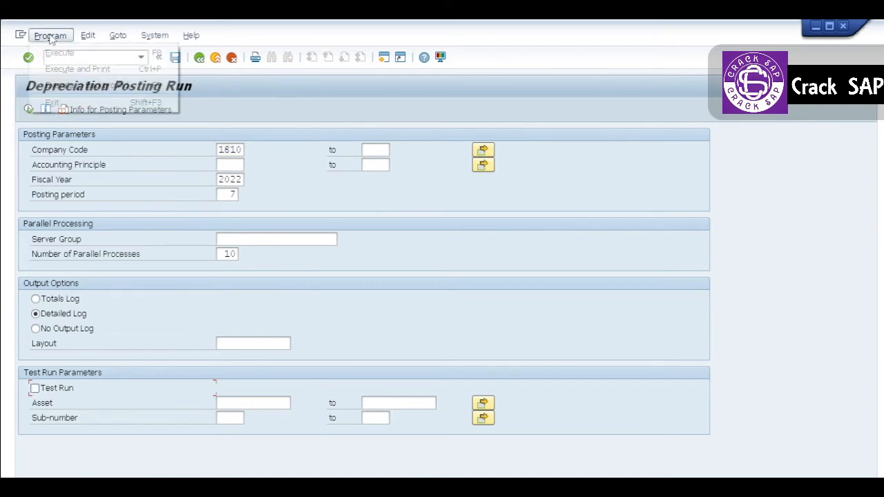
left_click(64, 84)
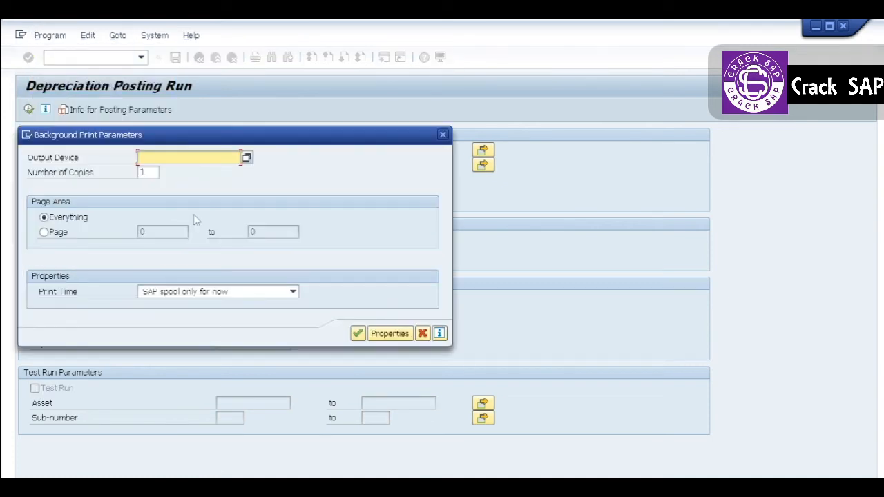
left_click(358, 334)
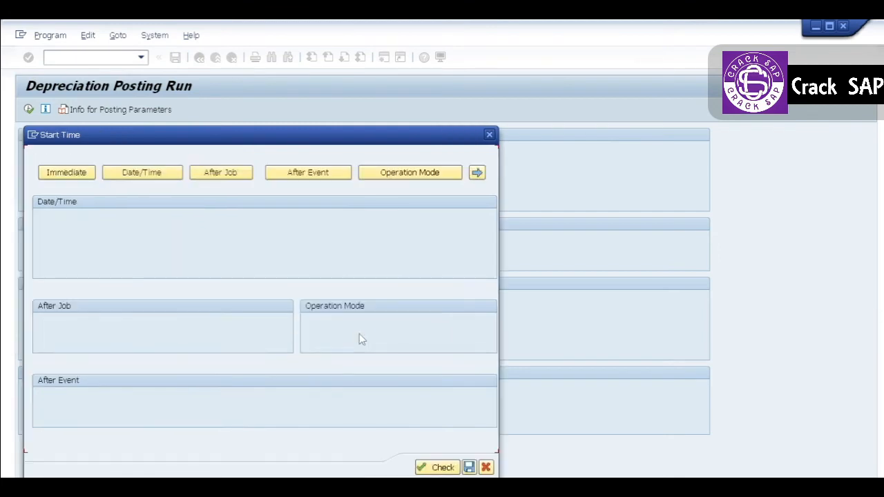
left_click(75, 175)
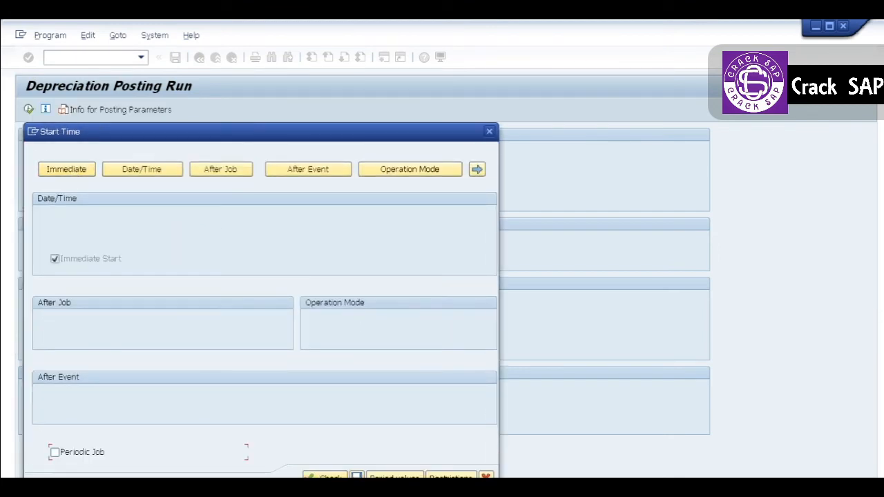
left_click(356, 478)
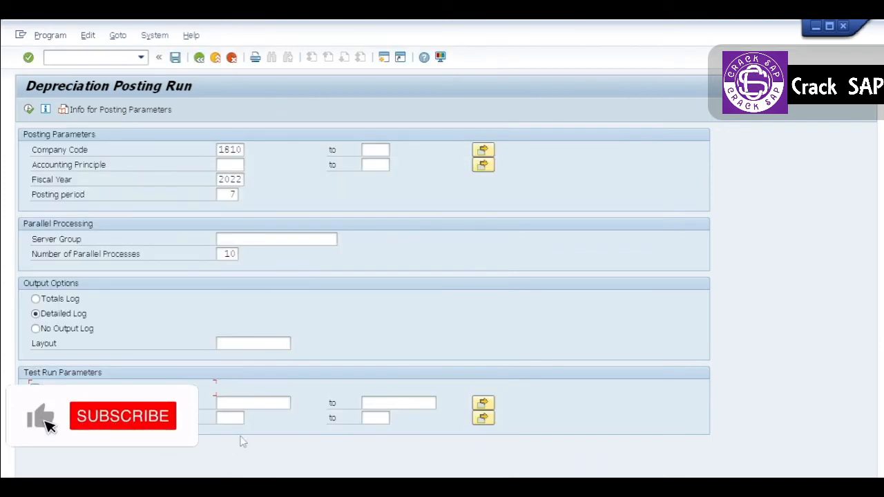
- Check the status of the depreciation posting job in the Job Overview through Simple Job Selection, and return to SAP Easy Access
left_click(63, 57)
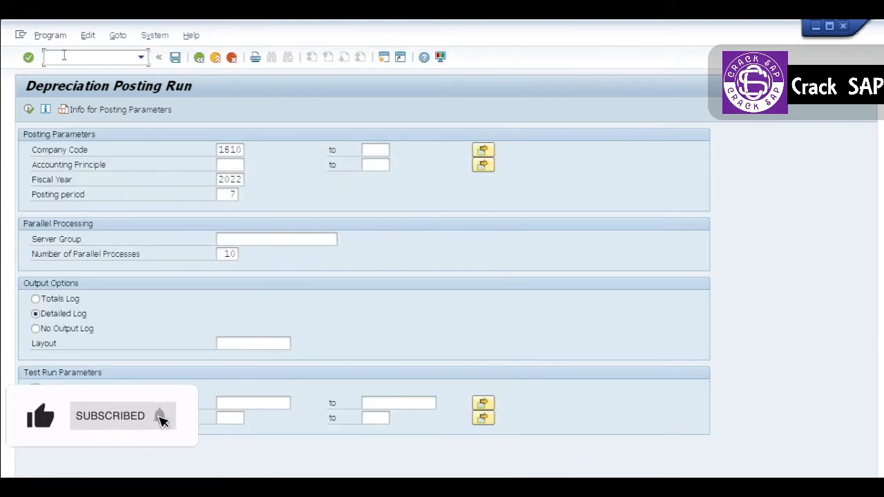
type("/NSM37")
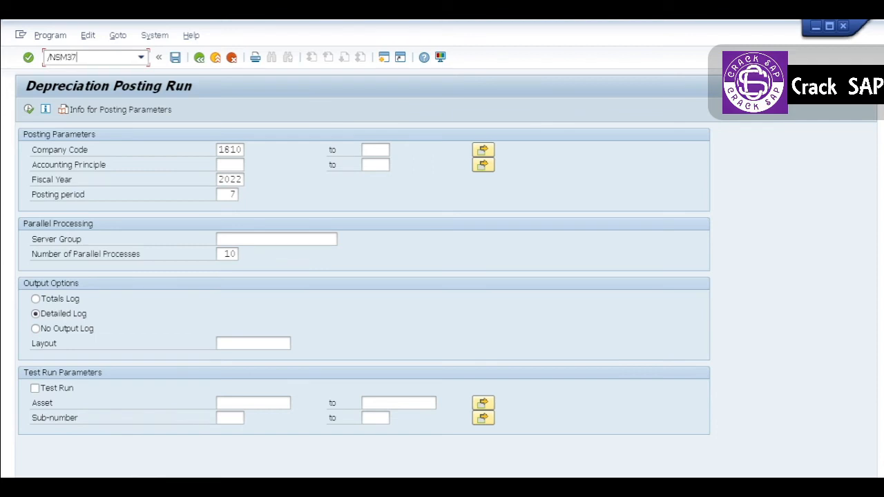
key("Return")
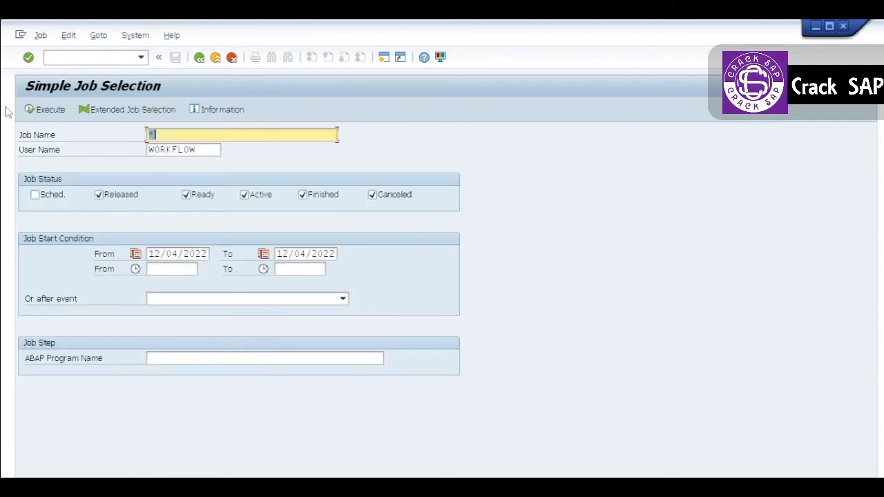
left_click(45, 109)
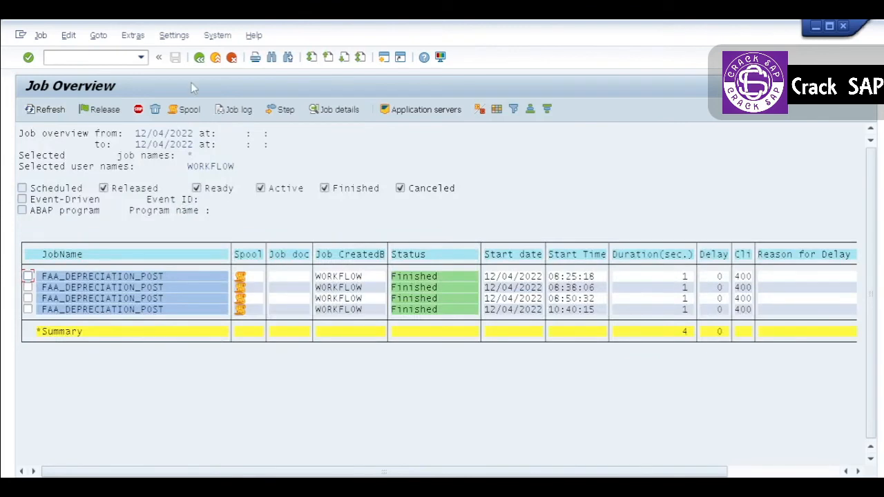
left_click(201, 58)
left_click(200, 58)
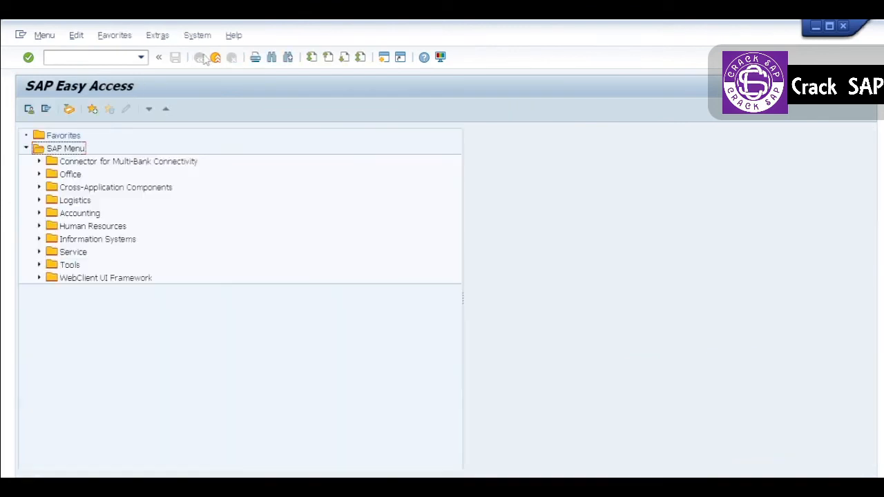
- Display asset 60000007 with AS03 and check the unplanned depreciation row and transaction in its planned asset values
left_click(113, 55)
type("AS03")
key("Return")
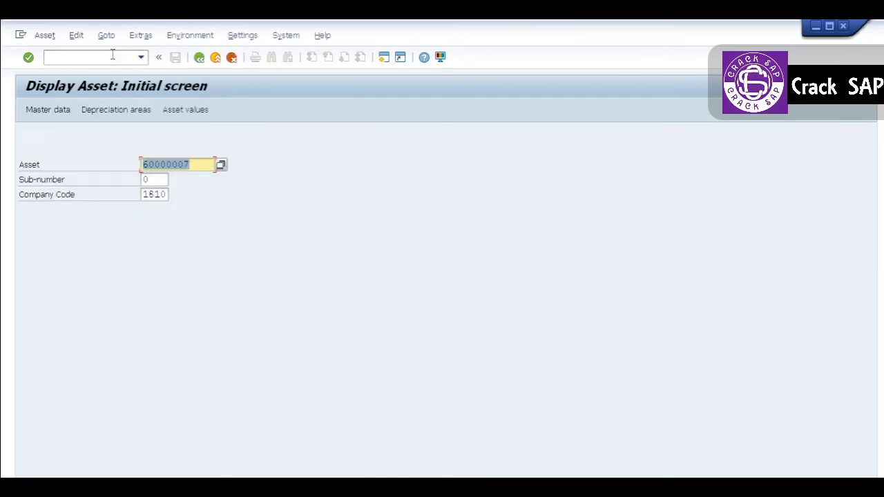
left_click(61, 114)
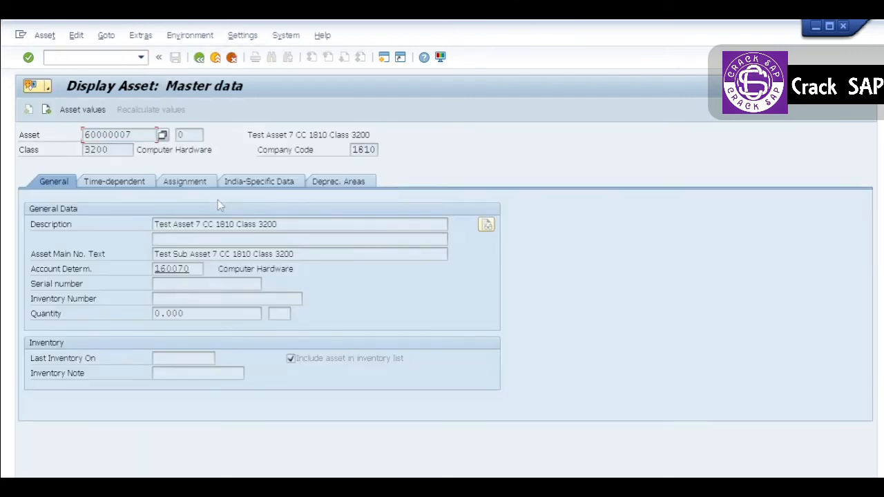
left_click(83, 111)
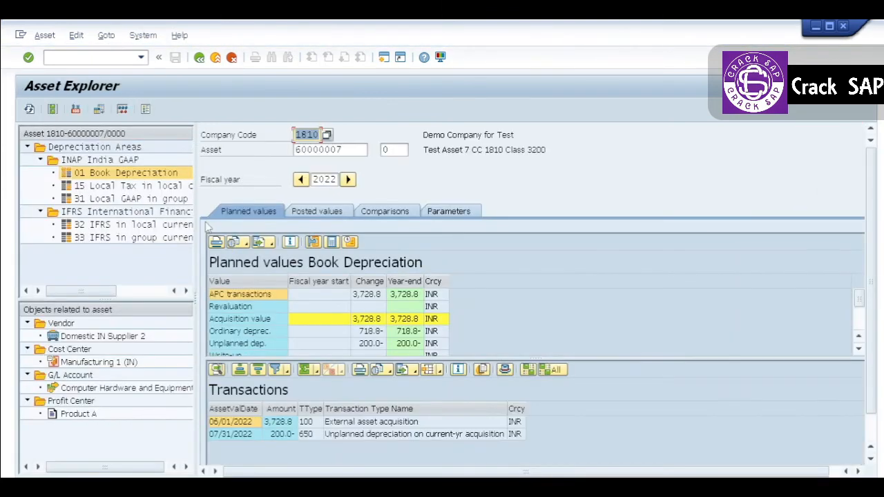
left_click(275, 345)
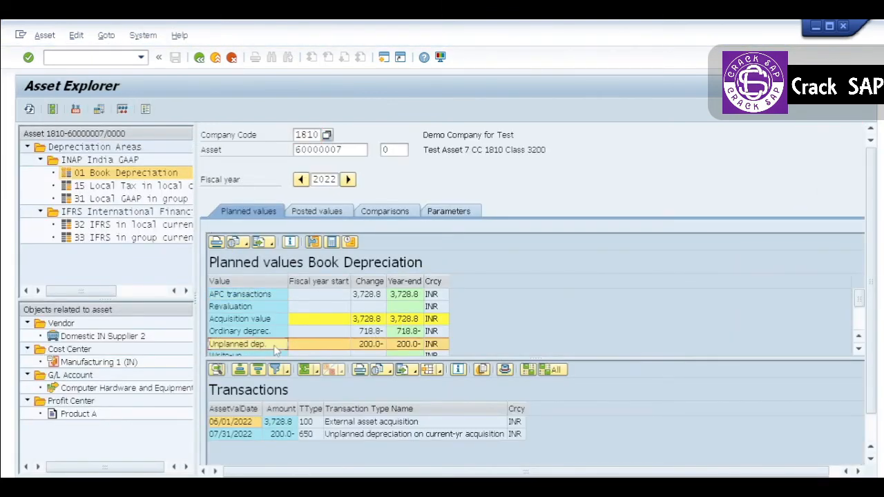
left_click(250, 436)
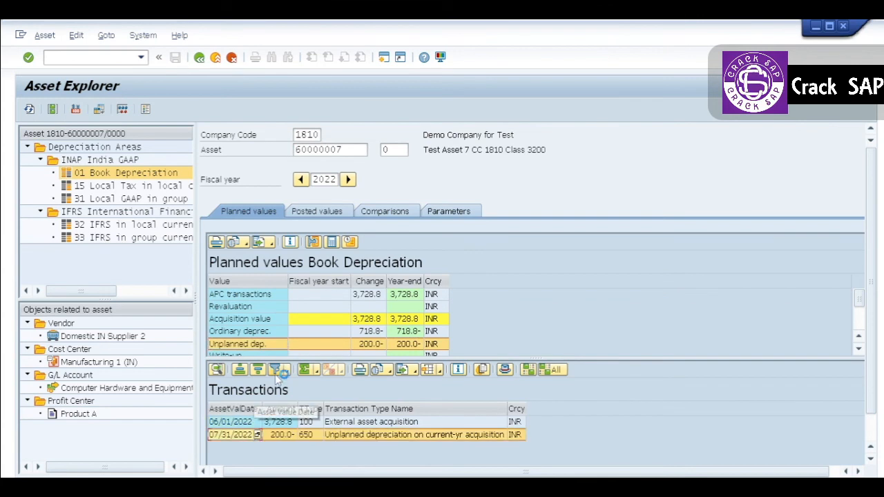
- Check the posted unplanned depreciation and net book value for Book Depreciation, including the posting run entries behind period 7
left_click(319, 214)
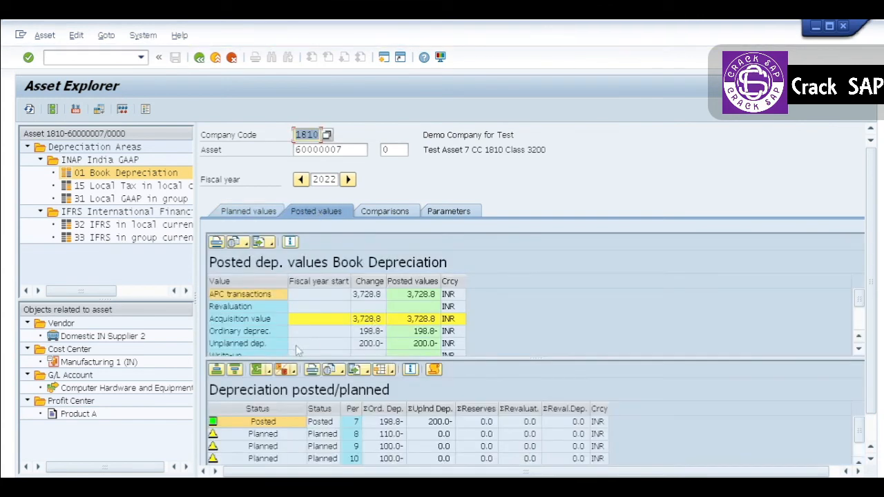
left_click(272, 345)
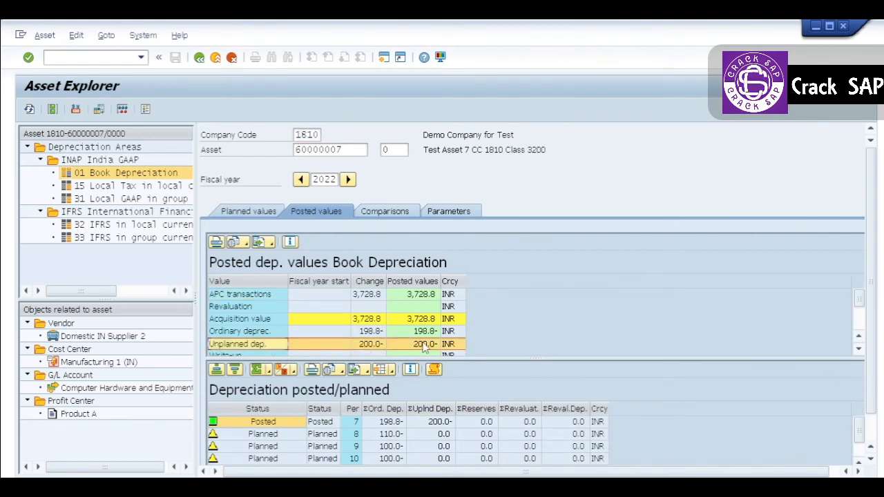
double_click(398, 423)
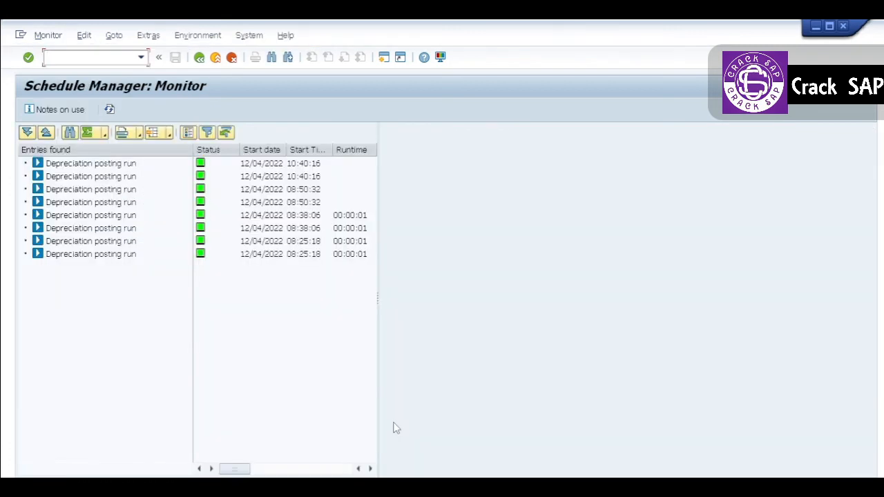
left_click(199, 57)
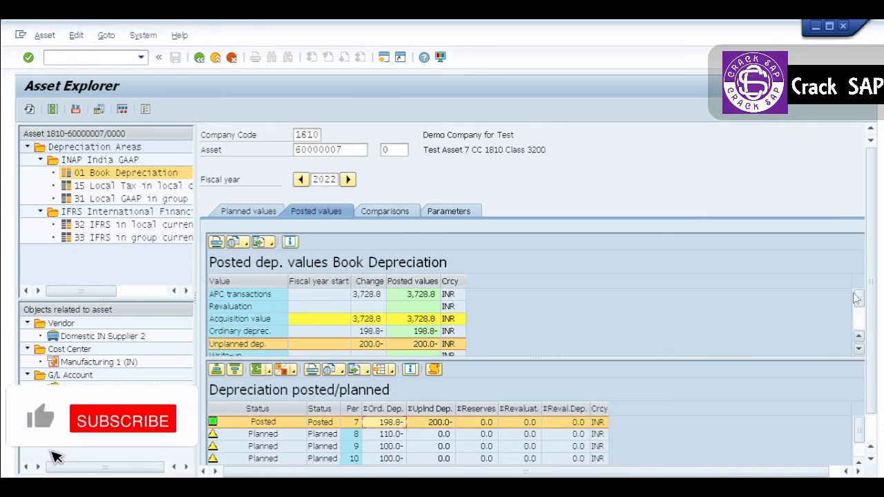
left_click_drag(860, 304, 861, 323)
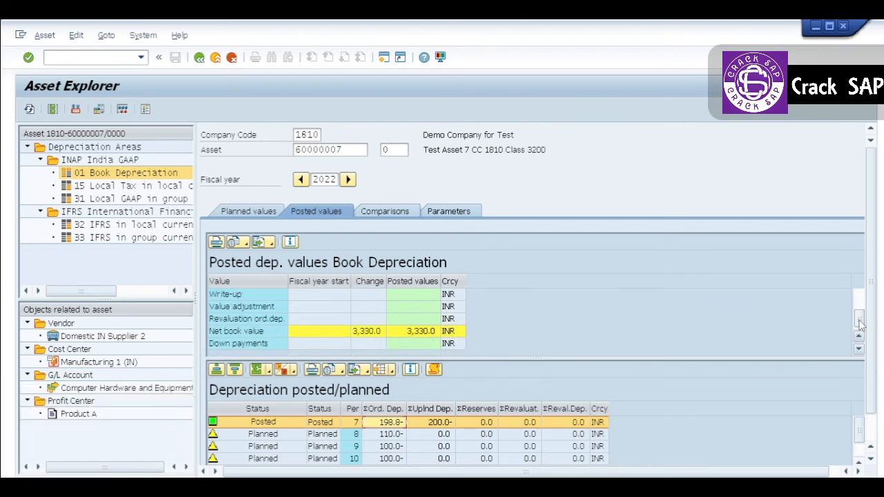
left_click(243, 331)
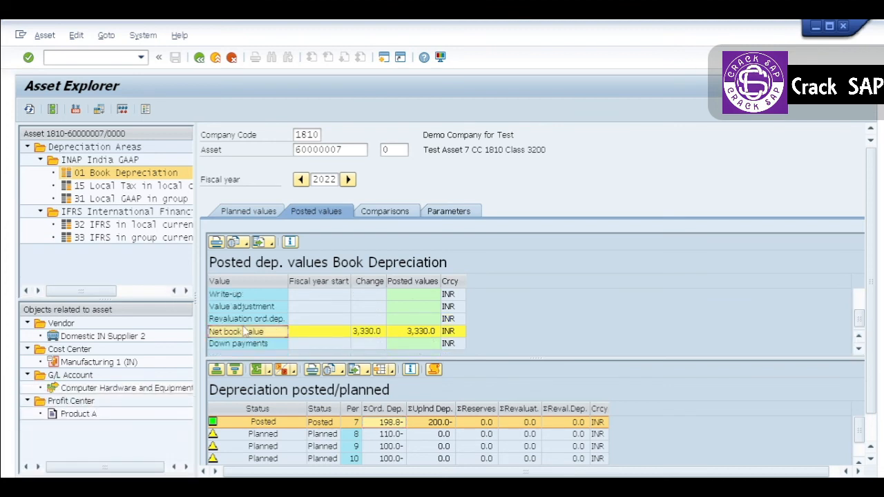
- Compare Book Depreciation across fiscal years 2022 to 2025, checking 2022's unplanned depreciation and the 2022 and 2025 net book values
left_click(260, 209)
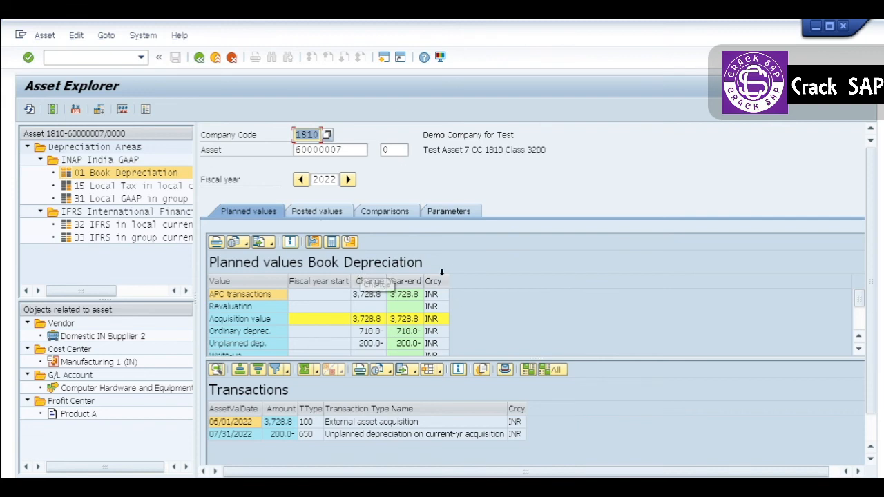
left_click(398, 215)
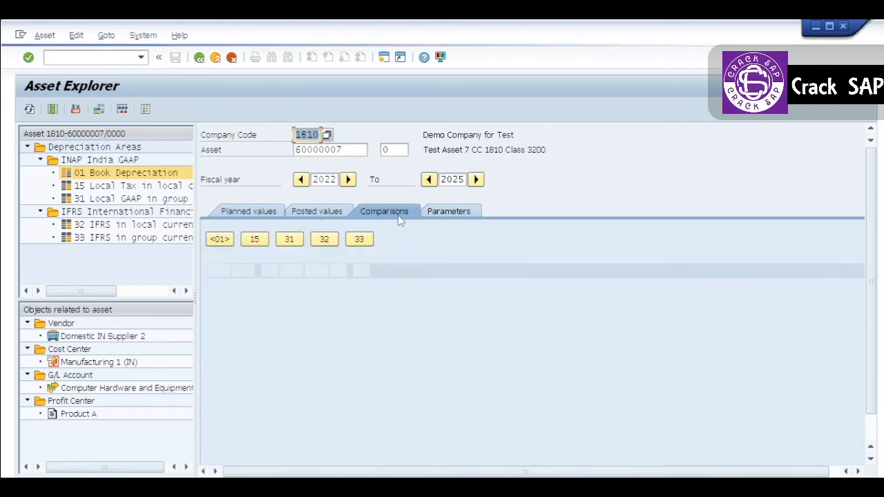
left_click(485, 337)
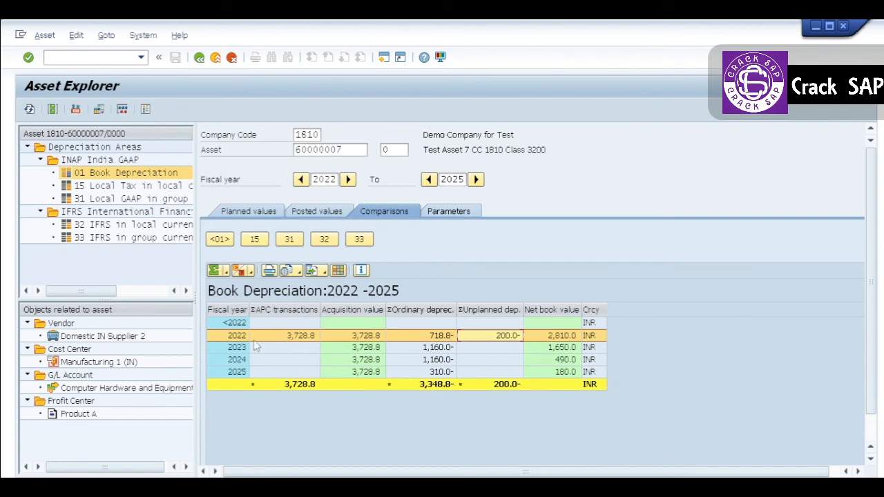
left_click(551, 337)
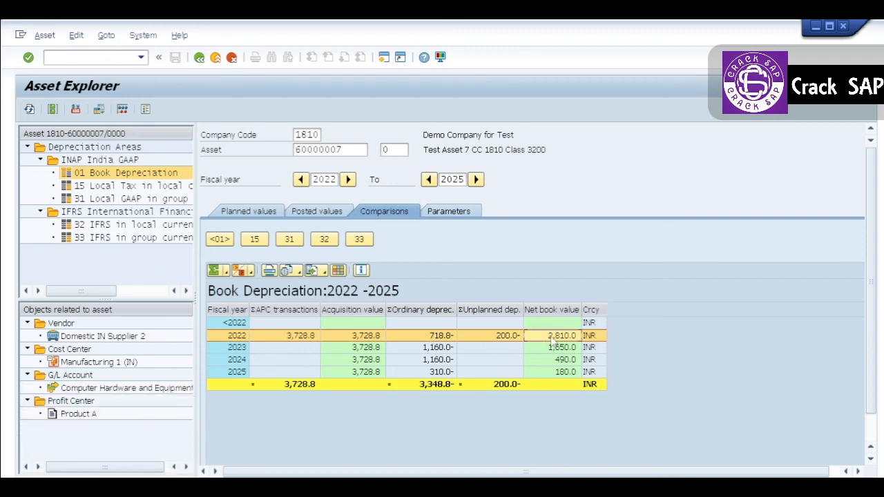
left_click(562, 372)
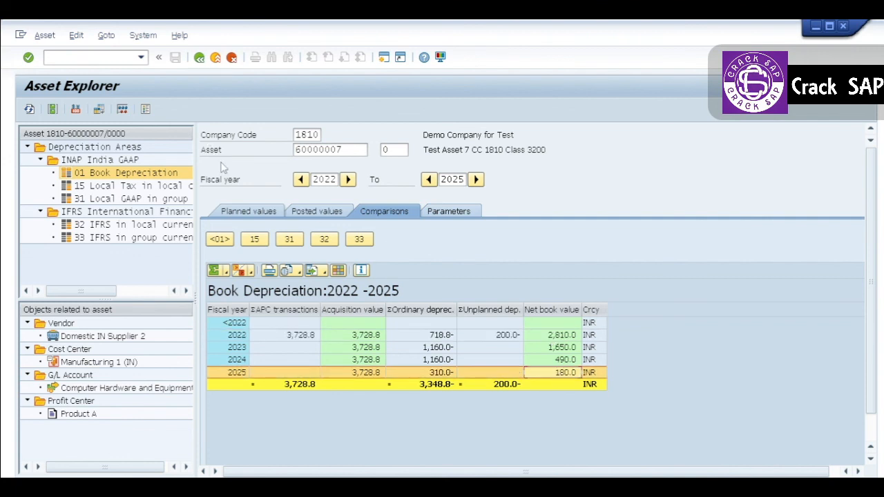
- Check the planned net book value for Book Depreciation and compare the asset's planned values with its posted values
left_click(268, 215)
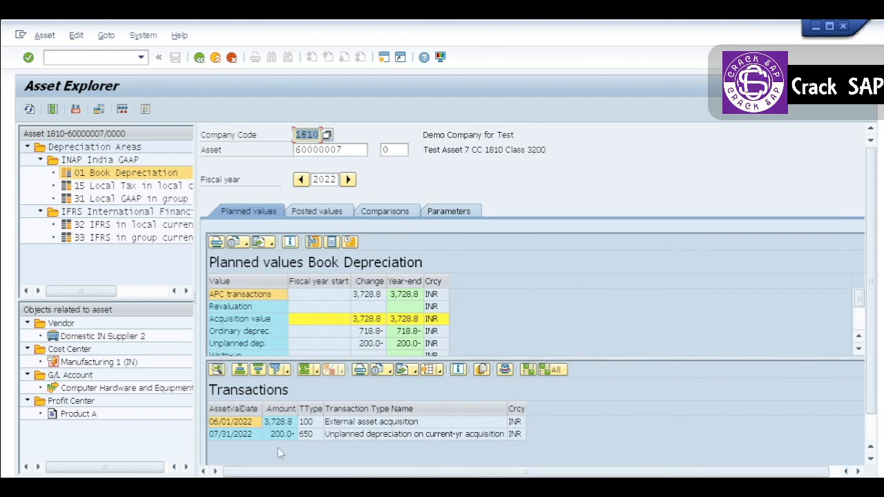
left_click(860, 322)
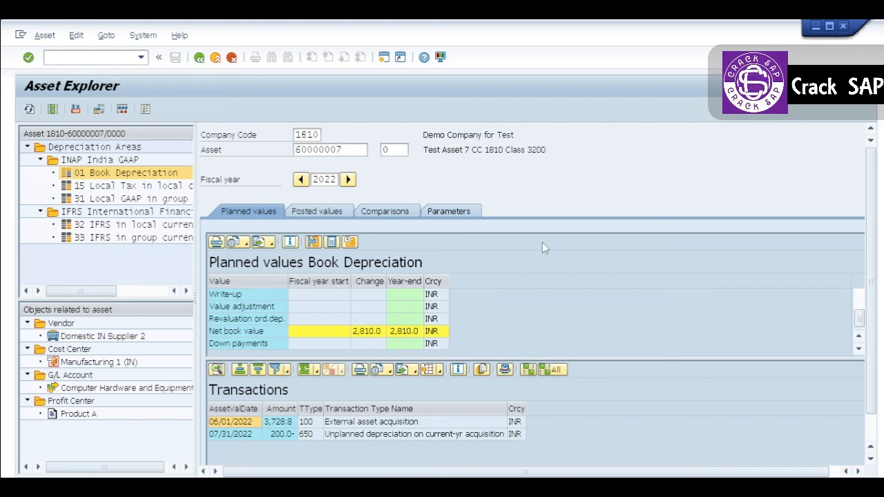
left_click(312, 212)
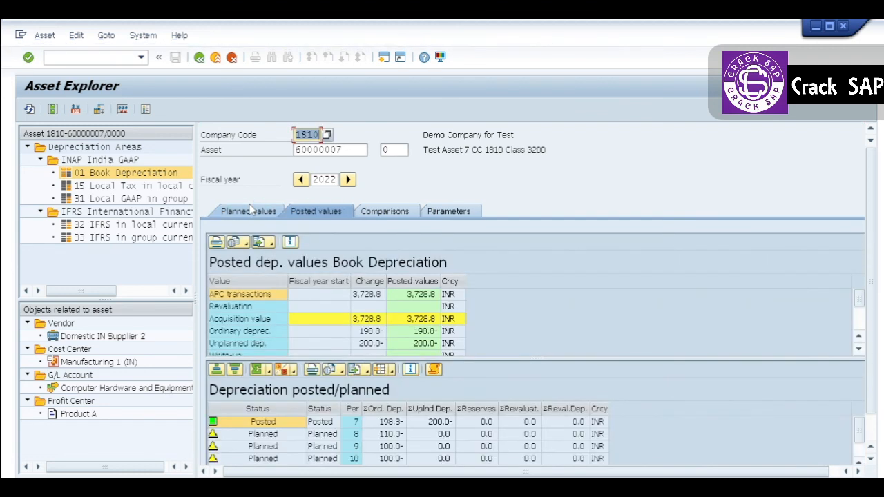
left_click(251, 210)
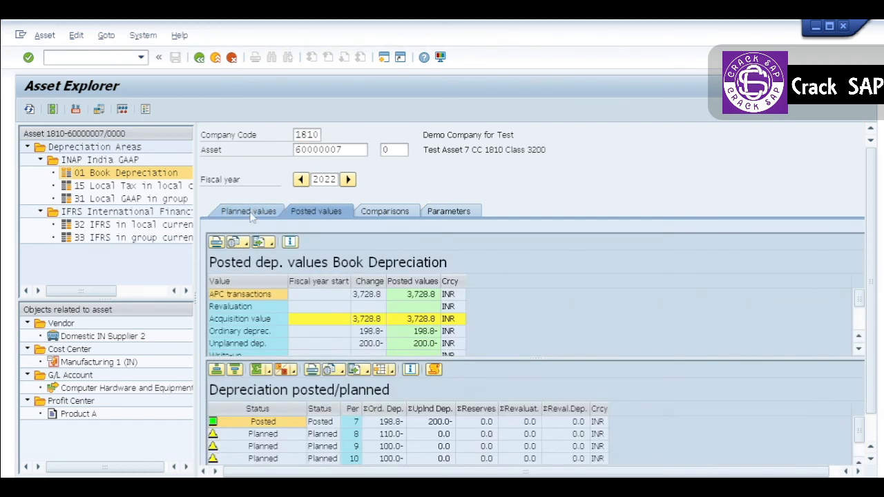